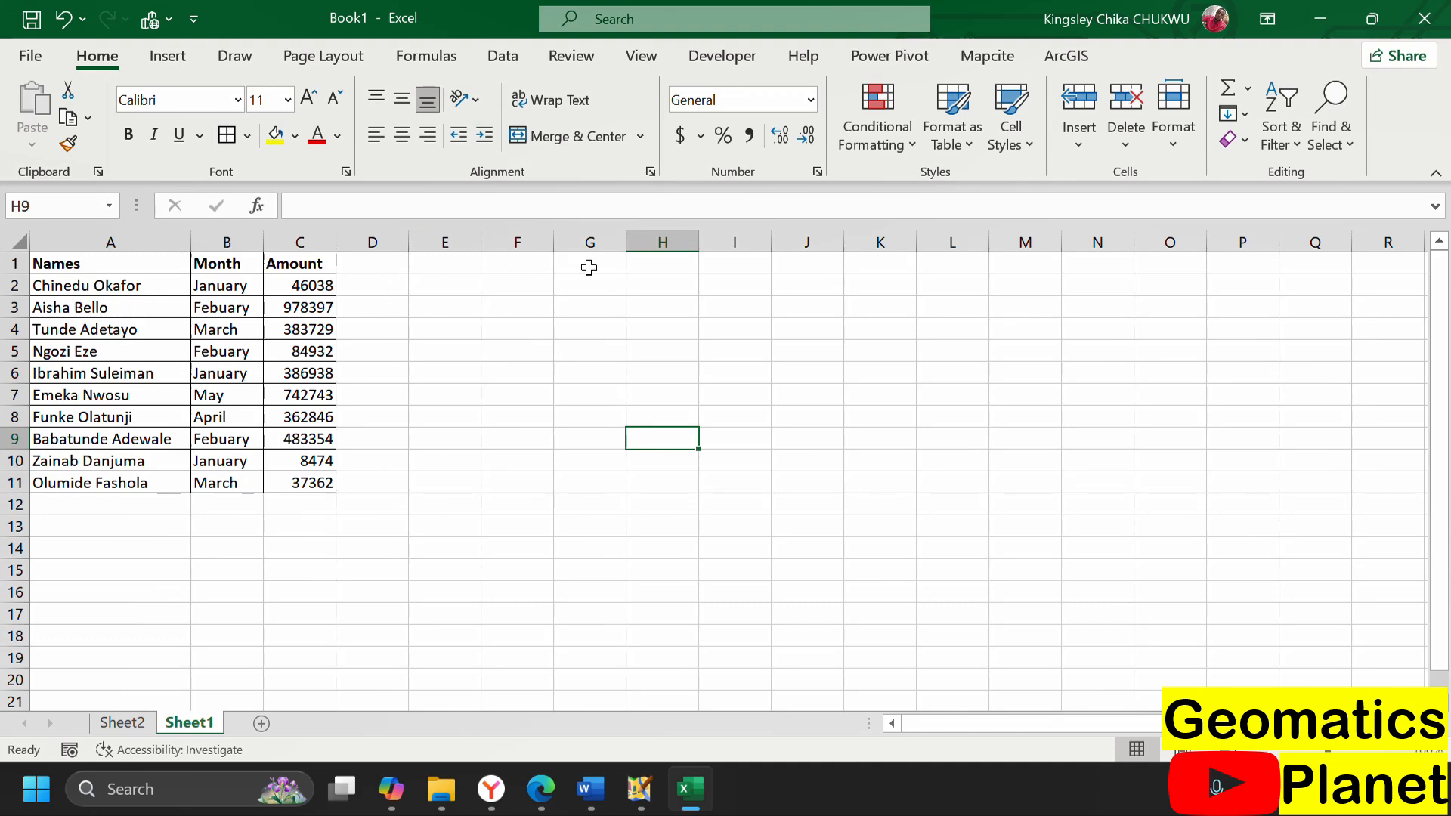
Enter the summary headers "Month" in cell G1 and "Total Sale" in cell H1.
left_click(588, 267)
type("Month")
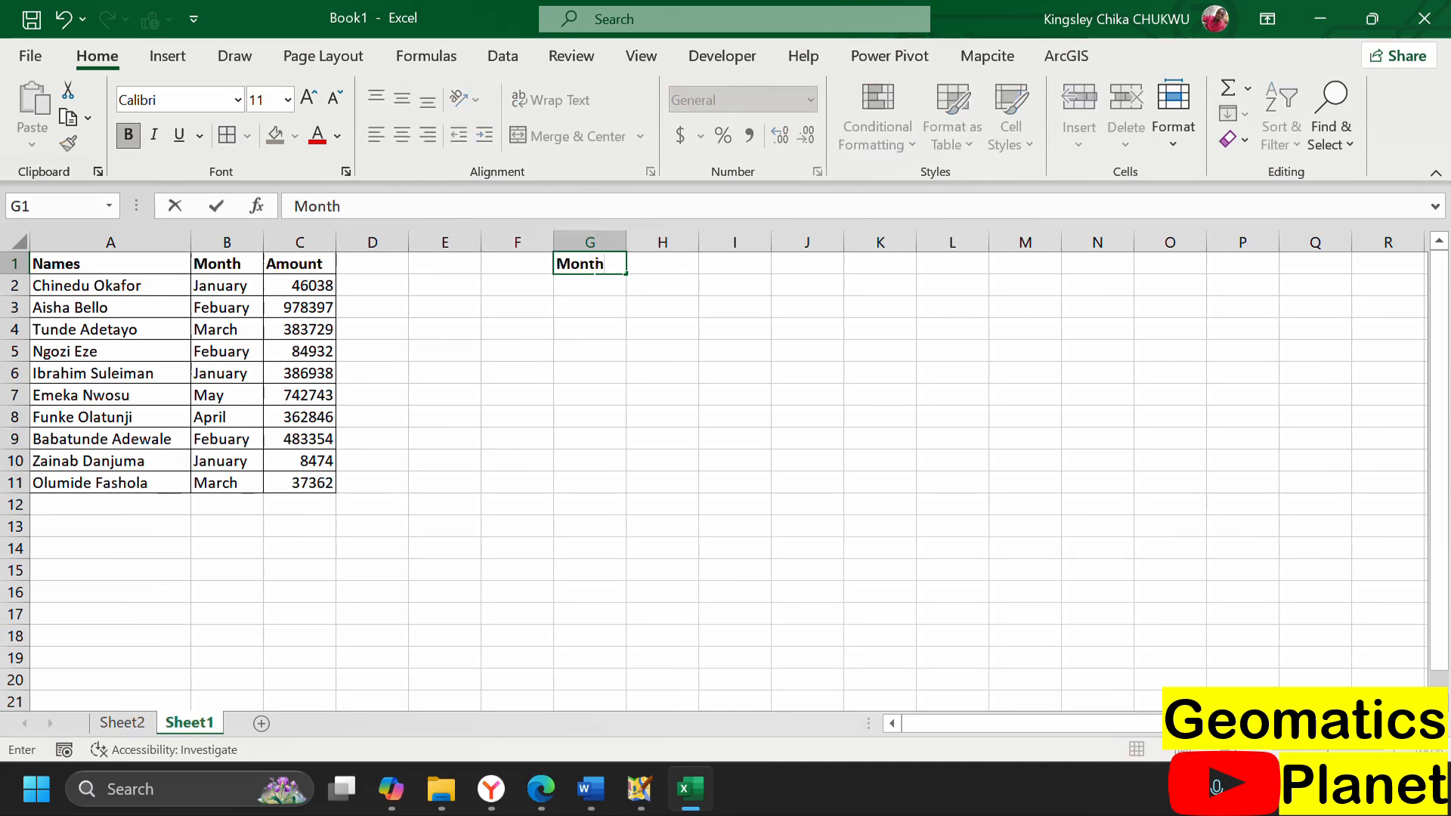
left_click(700, 276)
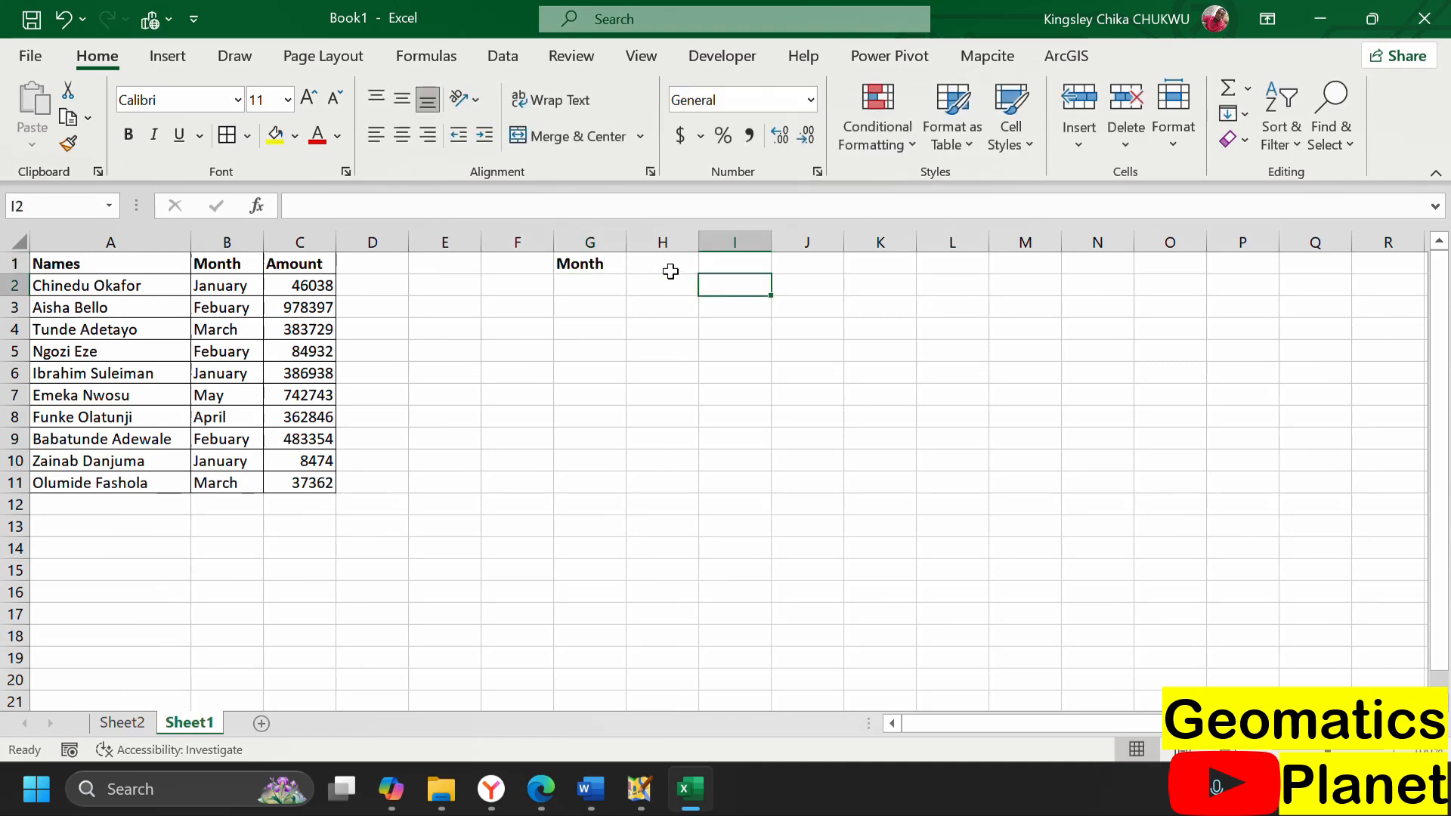
left_click(669, 270)
type("T")
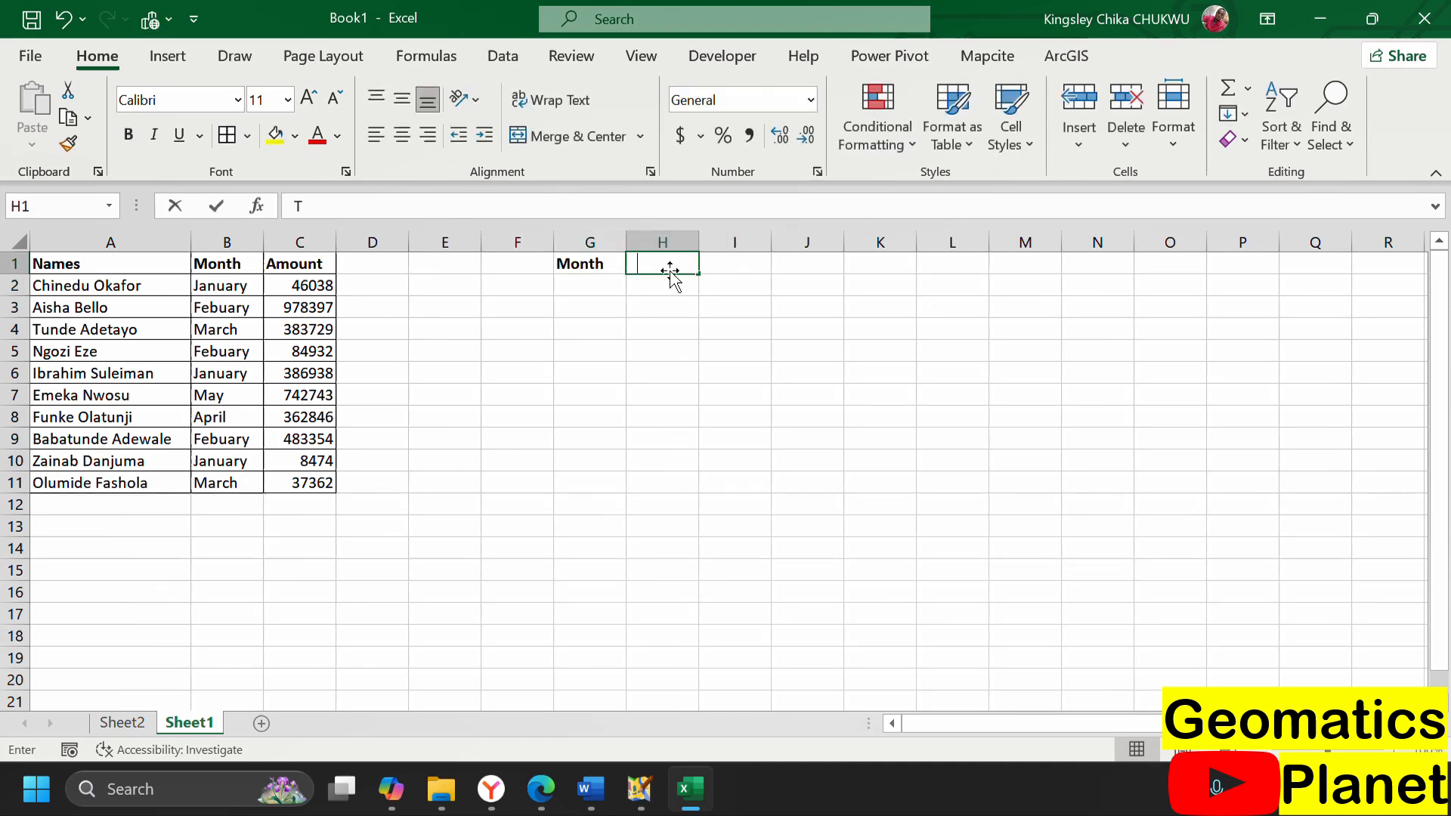
type("ota")
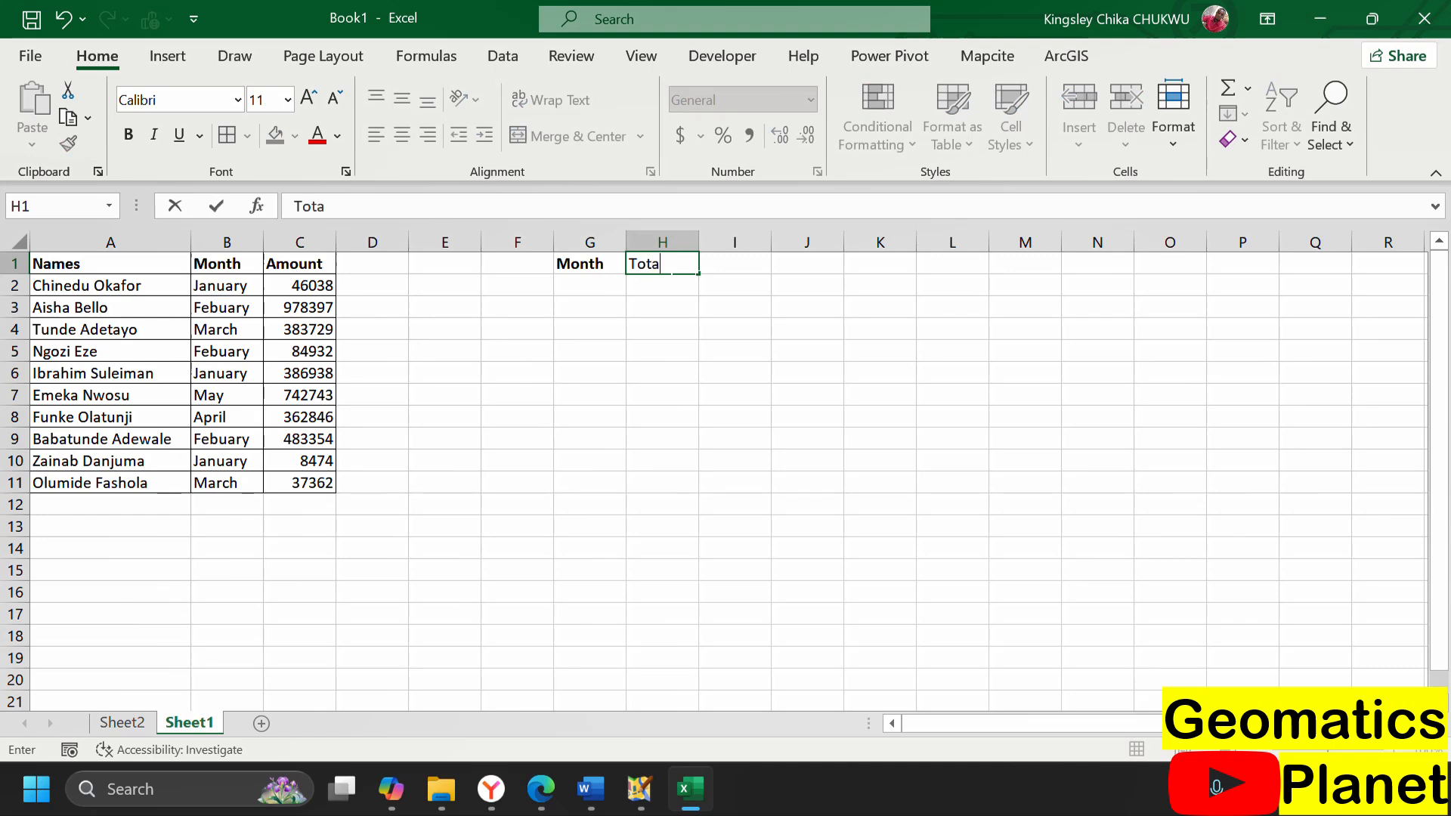
type("l Sale")
left_click(737, 306)
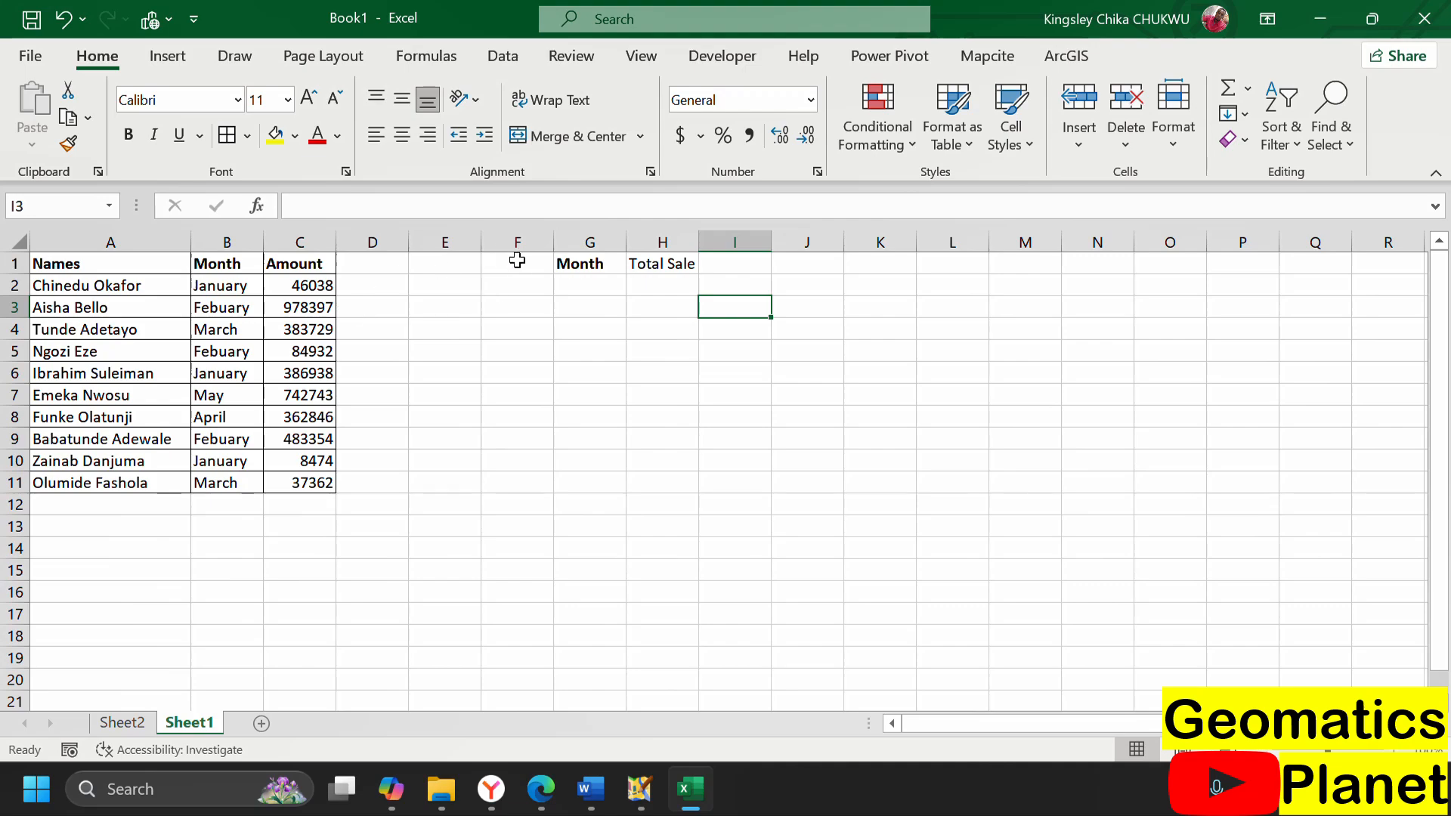
Enter "January" in cell G2 under the Month summary header.
left_click_drag(582, 301, 584, 289)
left_click(590, 293)
type("Ja")
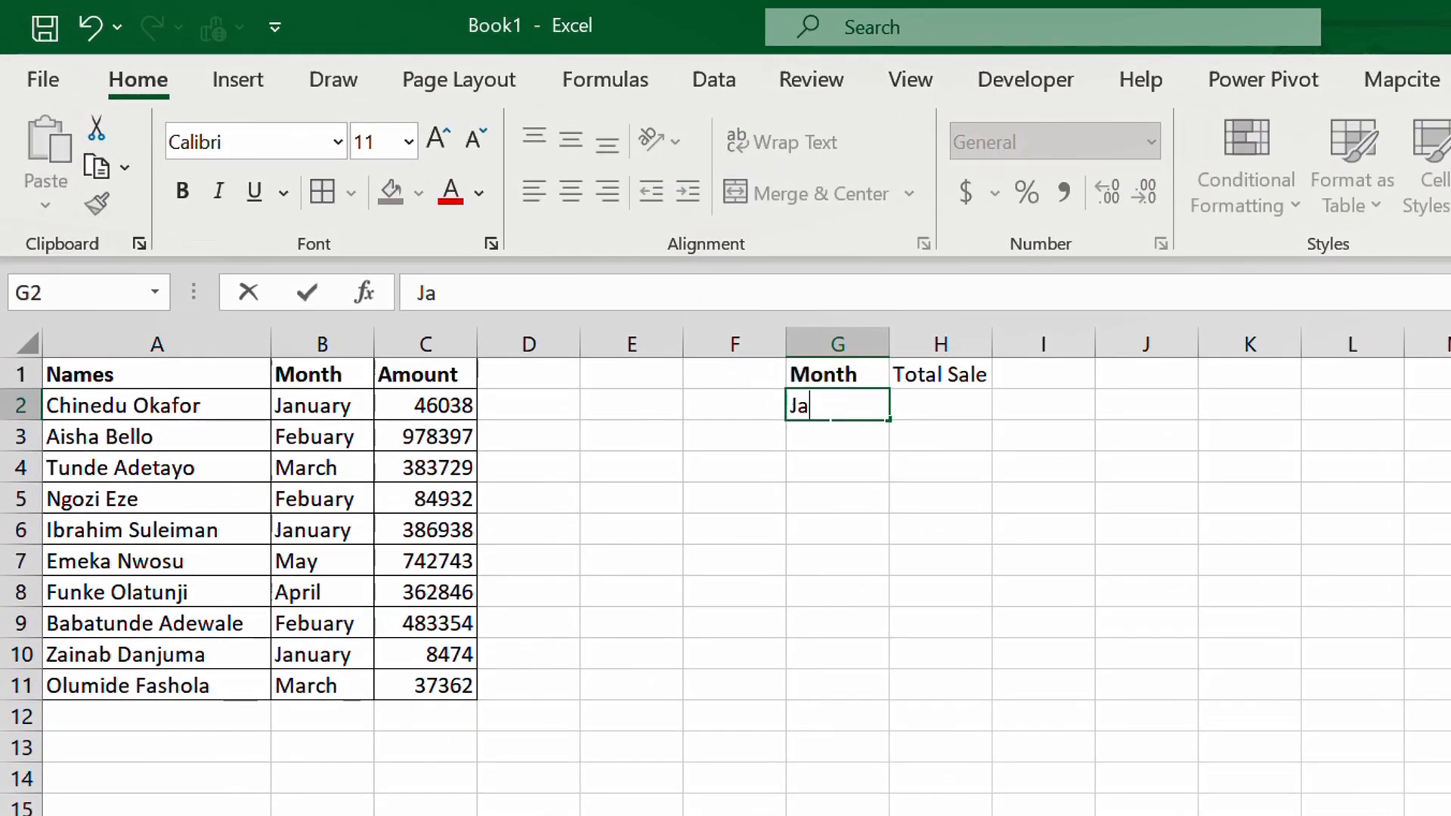
type("nuary")
left_click(907, 425)
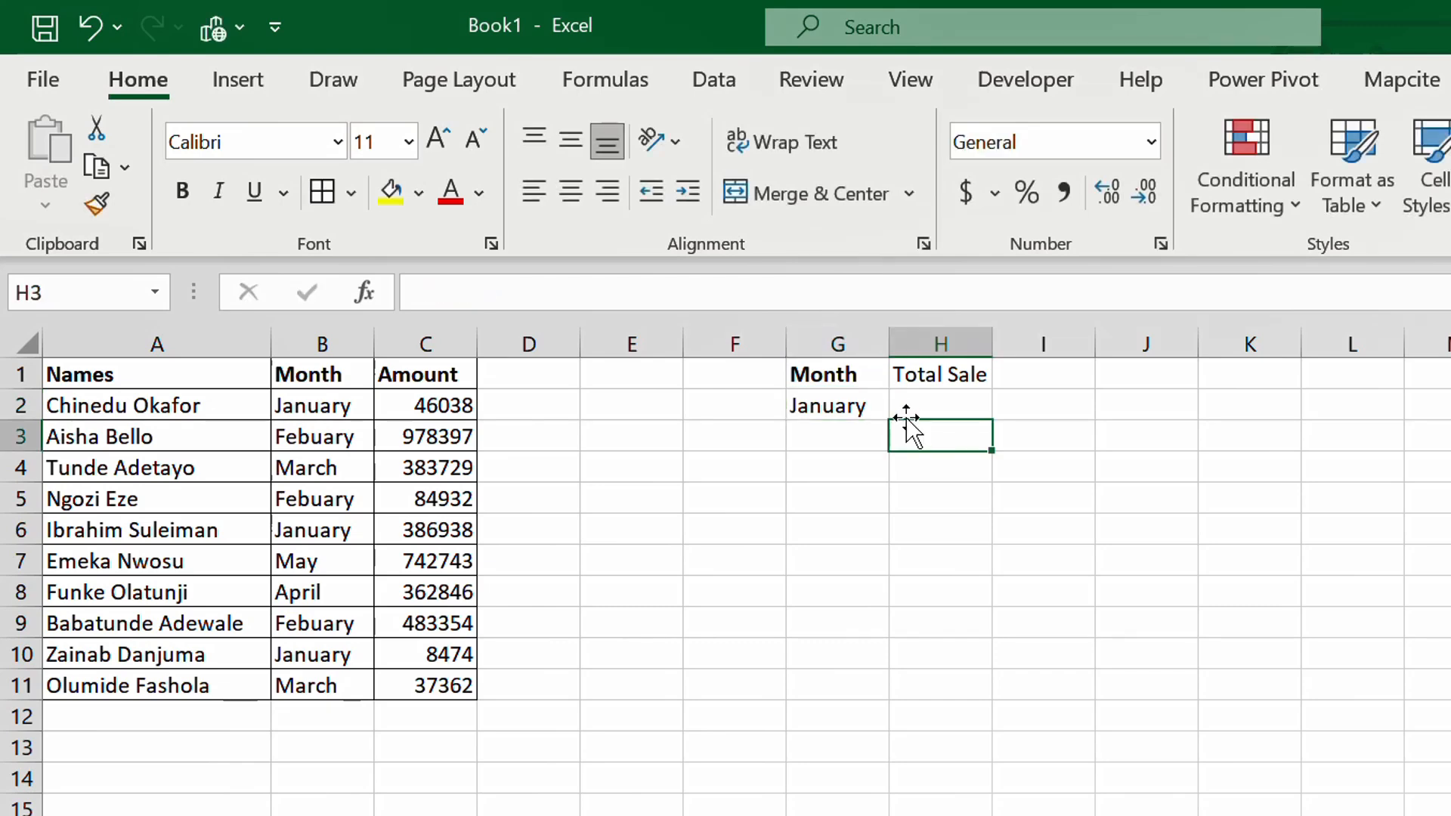
Total the January amounts in cell H2 with the formula =C2+C6+C10.
left_click(907, 403)
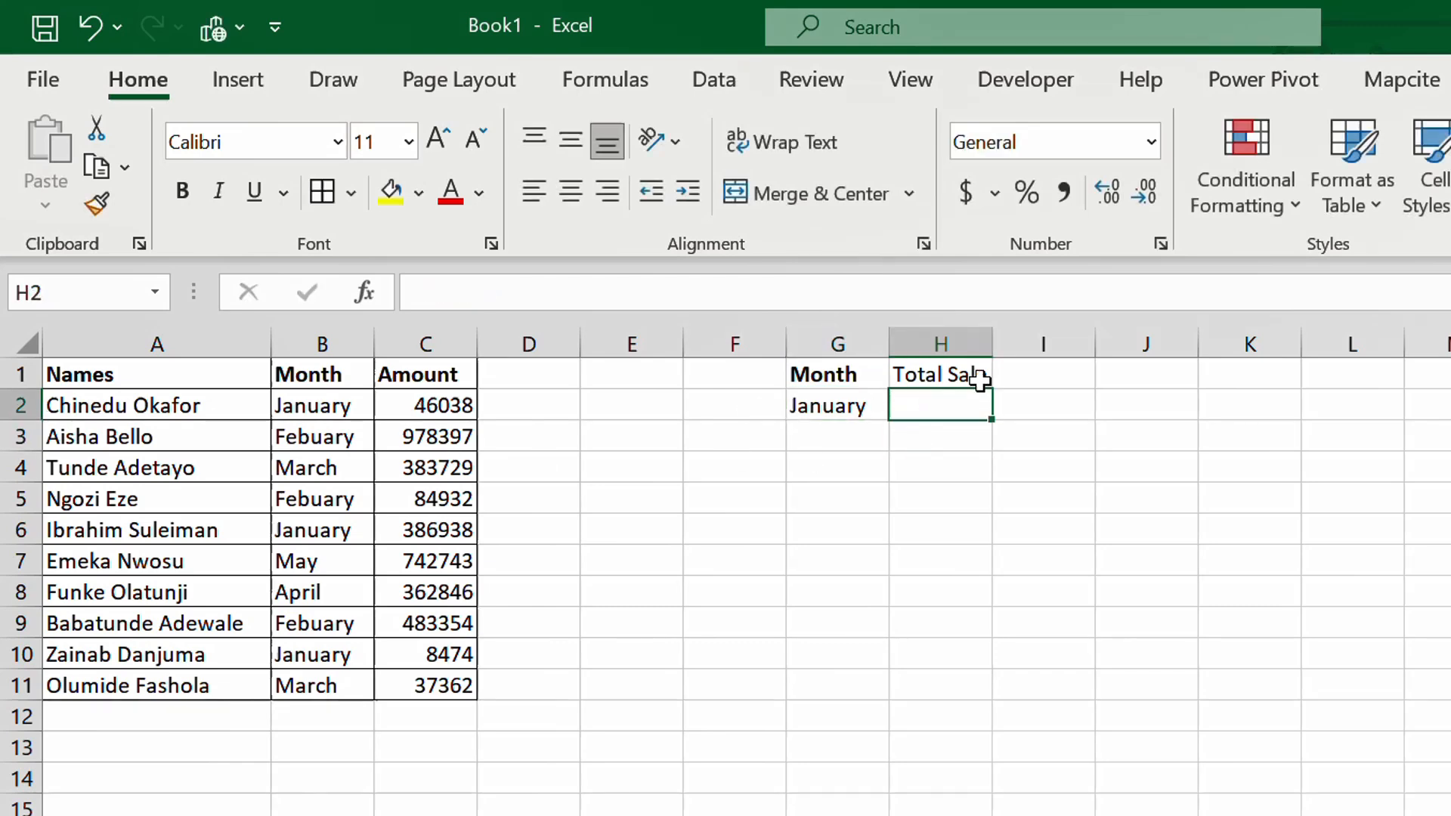
type("=")
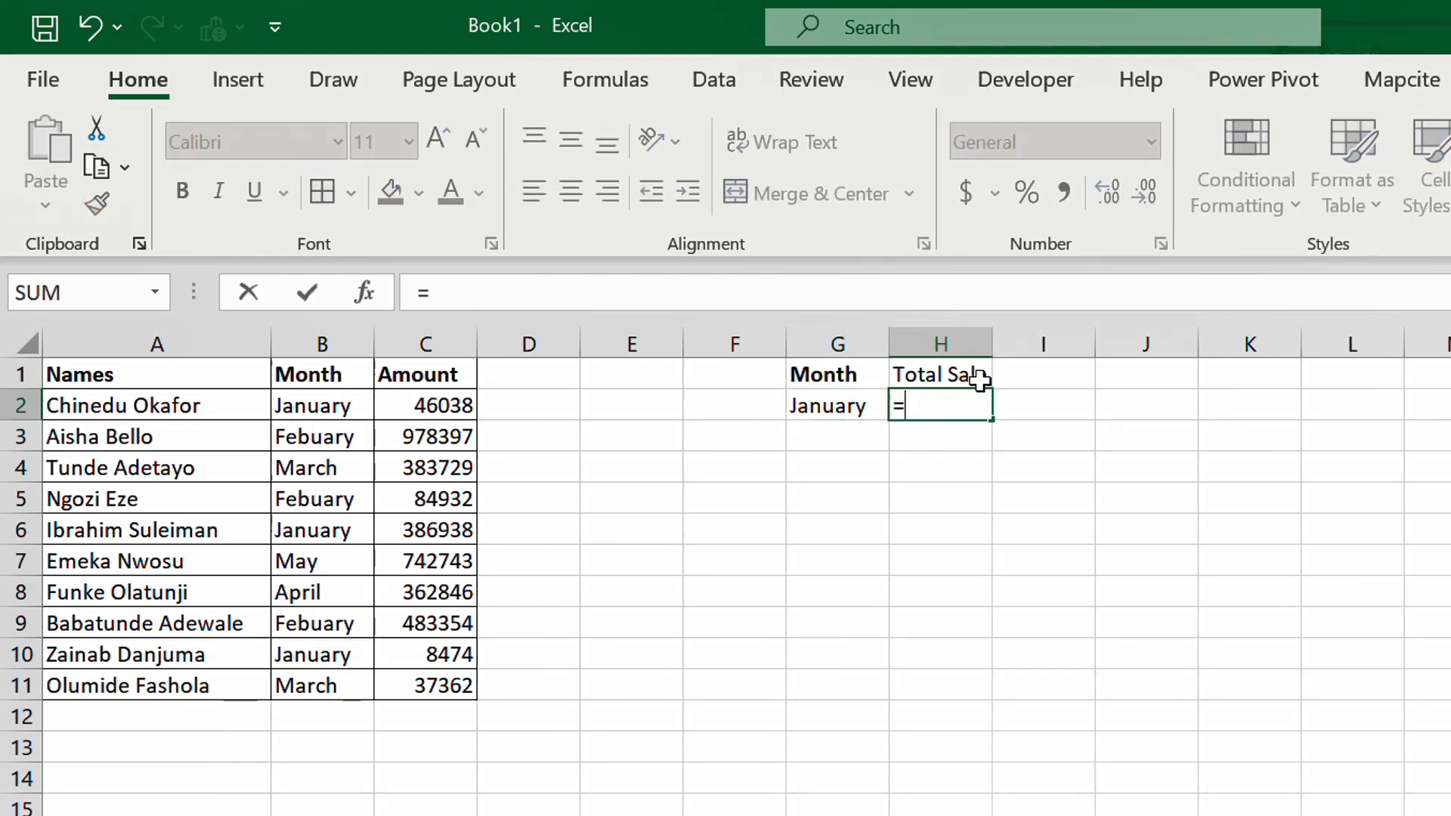
left_click(444, 408)
type("+")
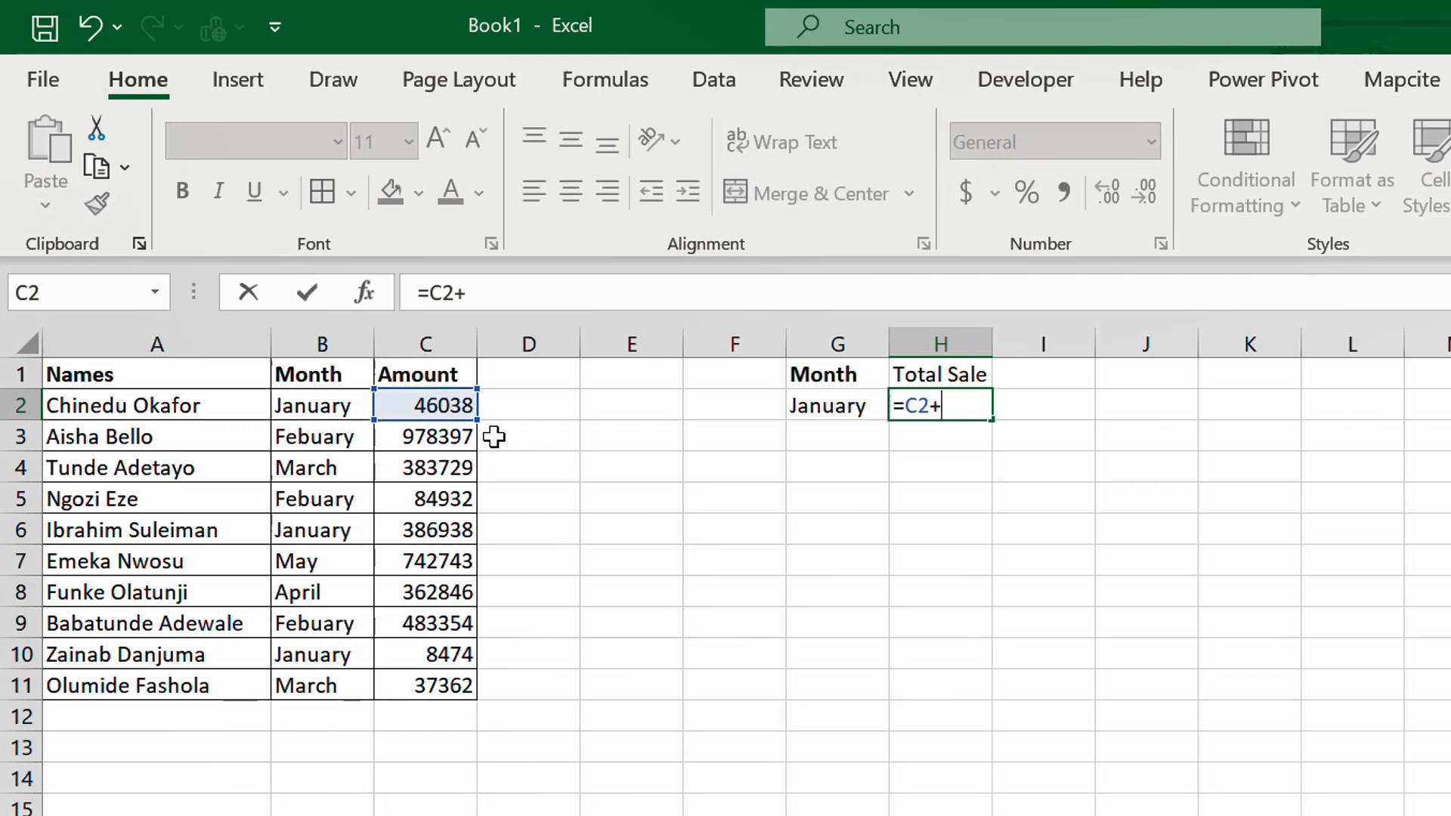
left_click(416, 531)
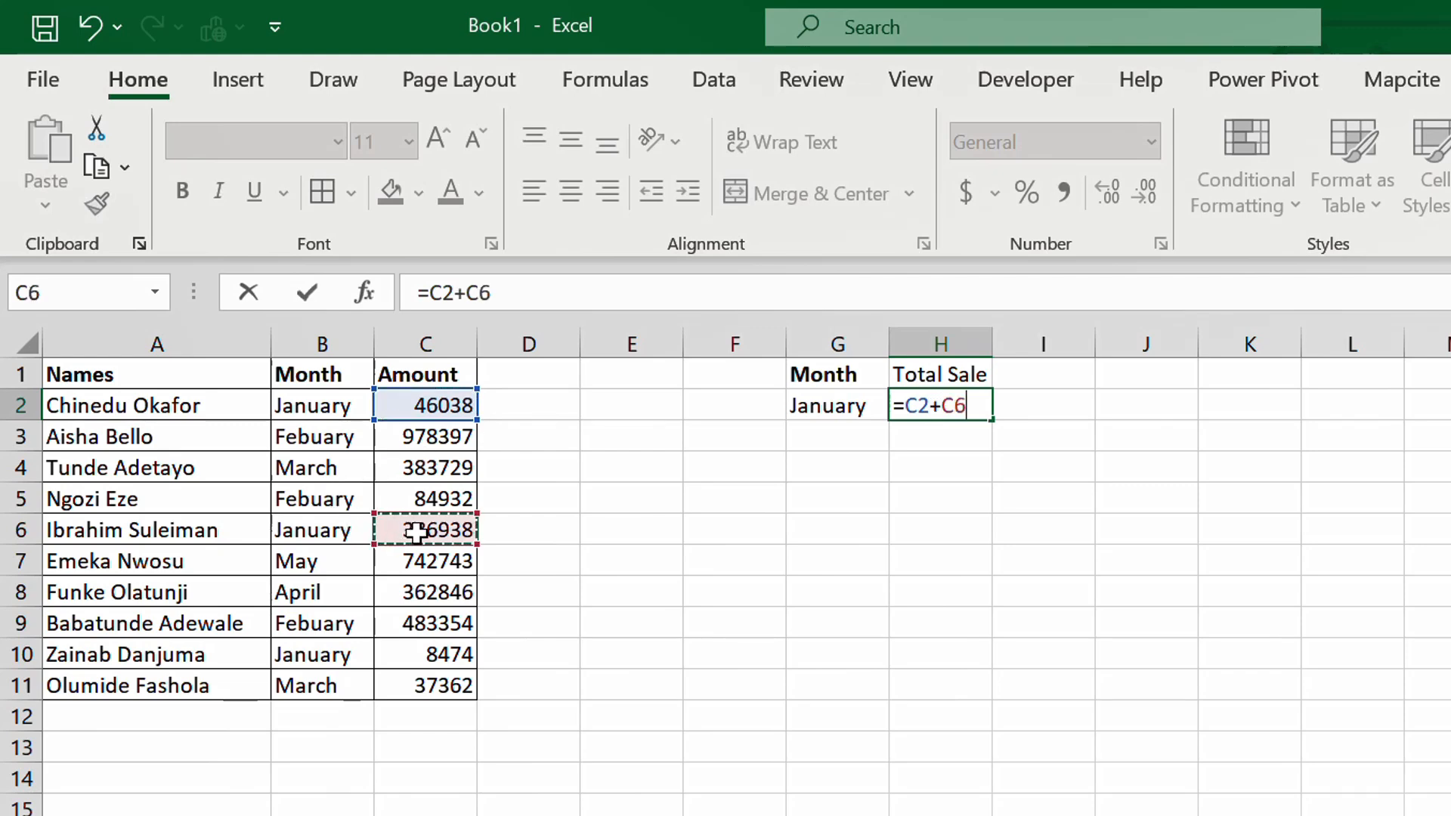
type("+")
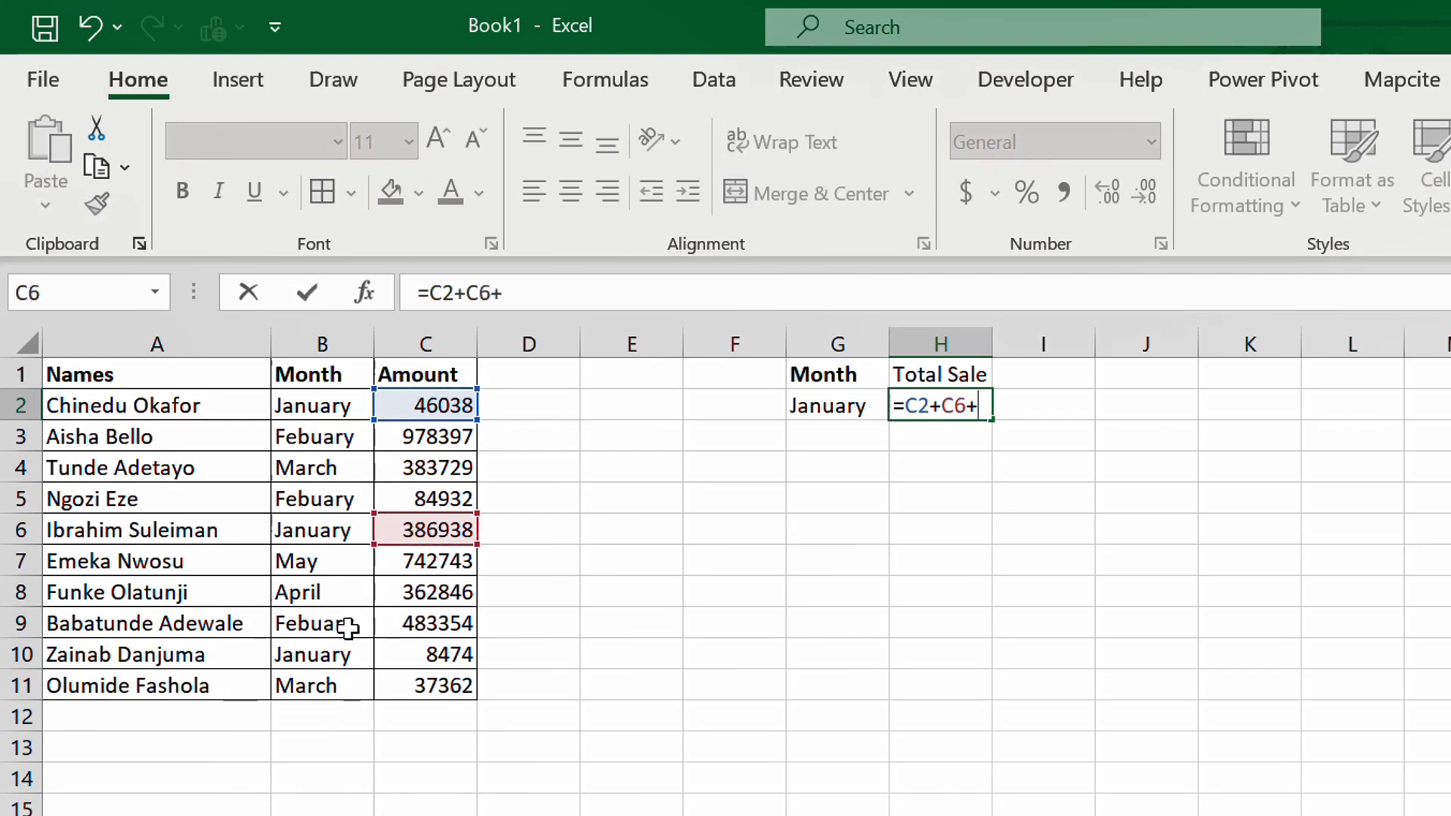
left_click(396, 654)
key("Return")
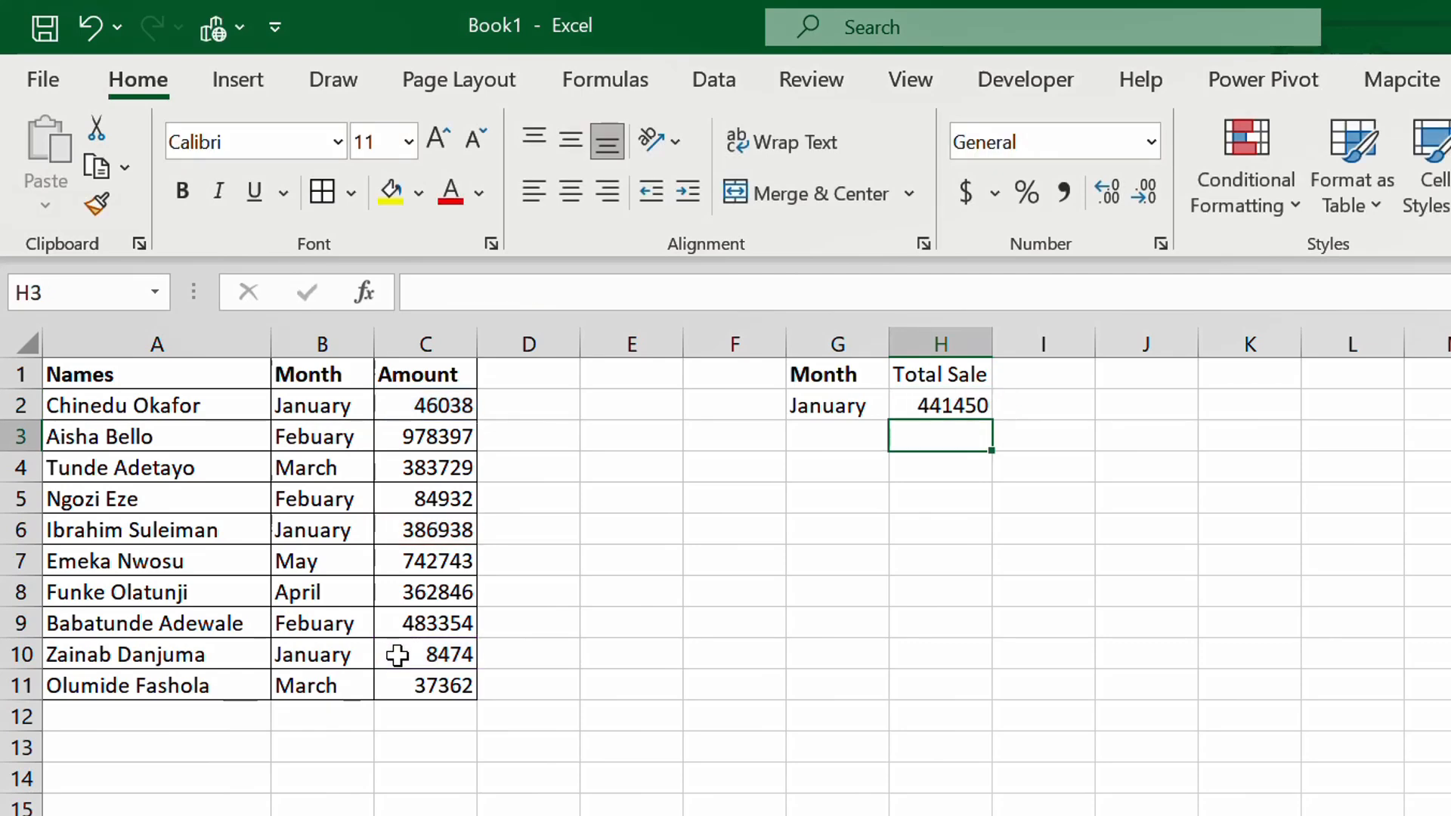
Enter "Feburary" in G3 and total that month's amounts in H3 with the formula =C3+C5+C9.
left_click(803, 444)
type("Fe")
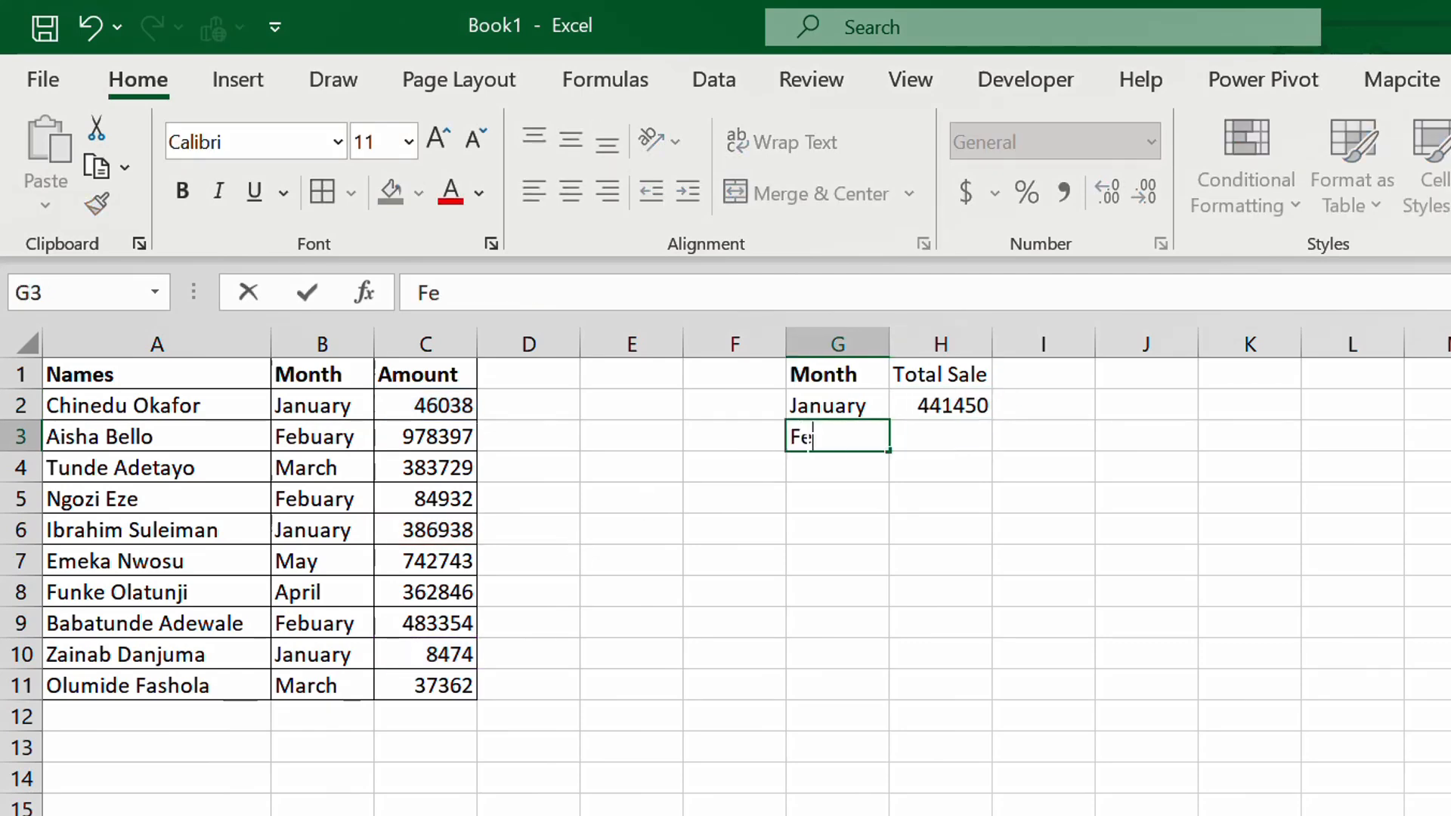
type("burary")
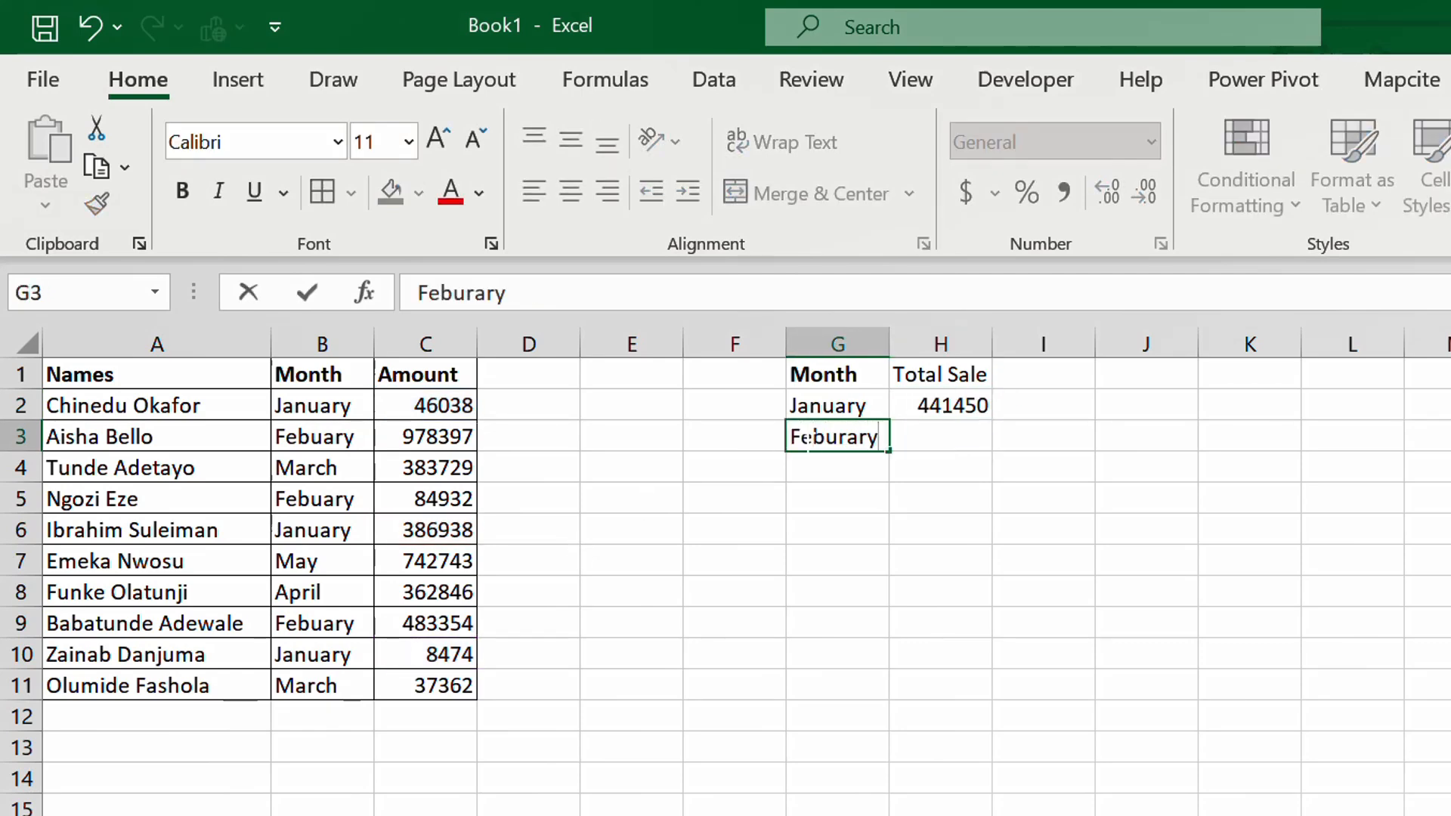
left_click(954, 429)
type("=")
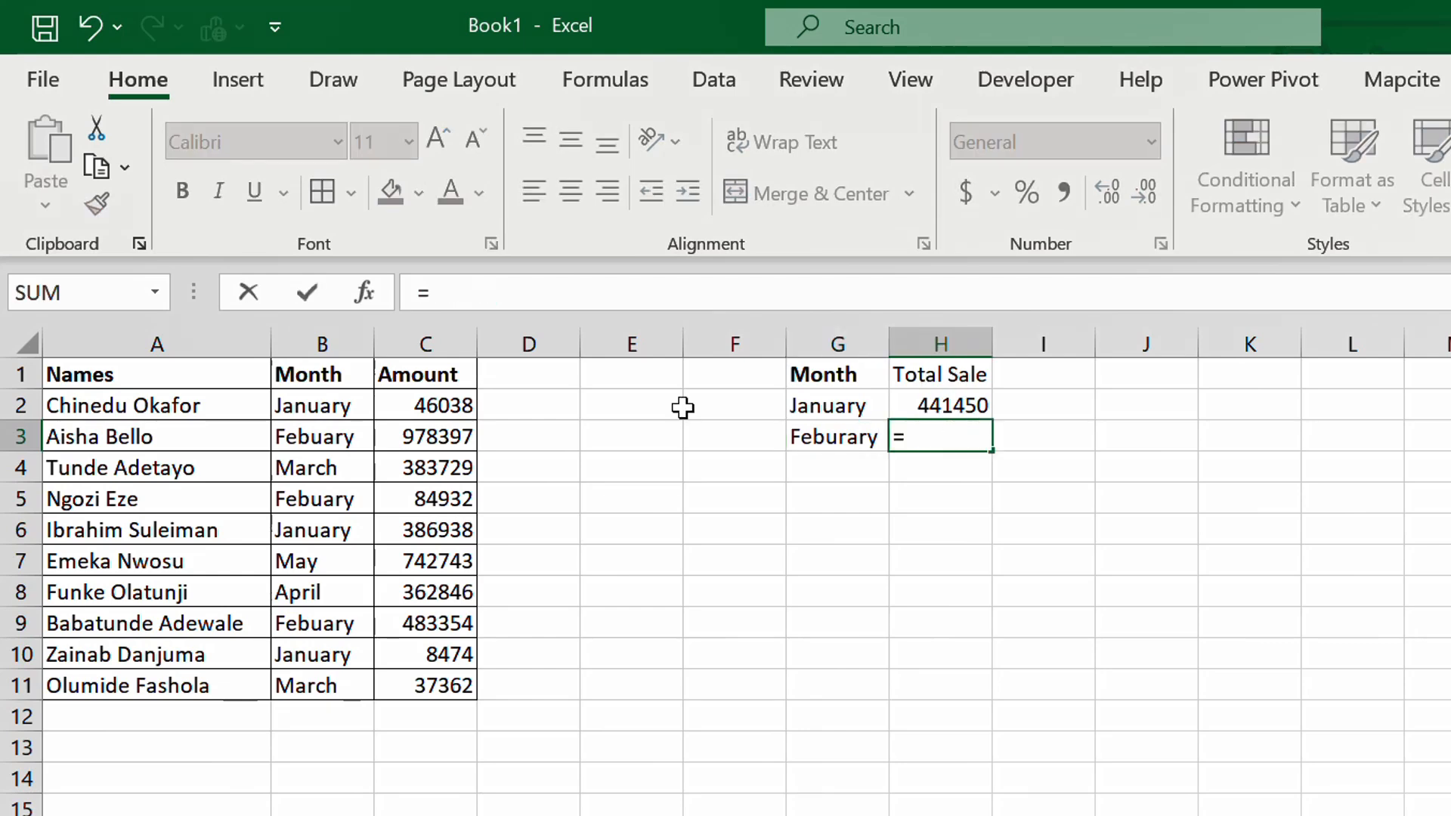
left_click(441, 432)
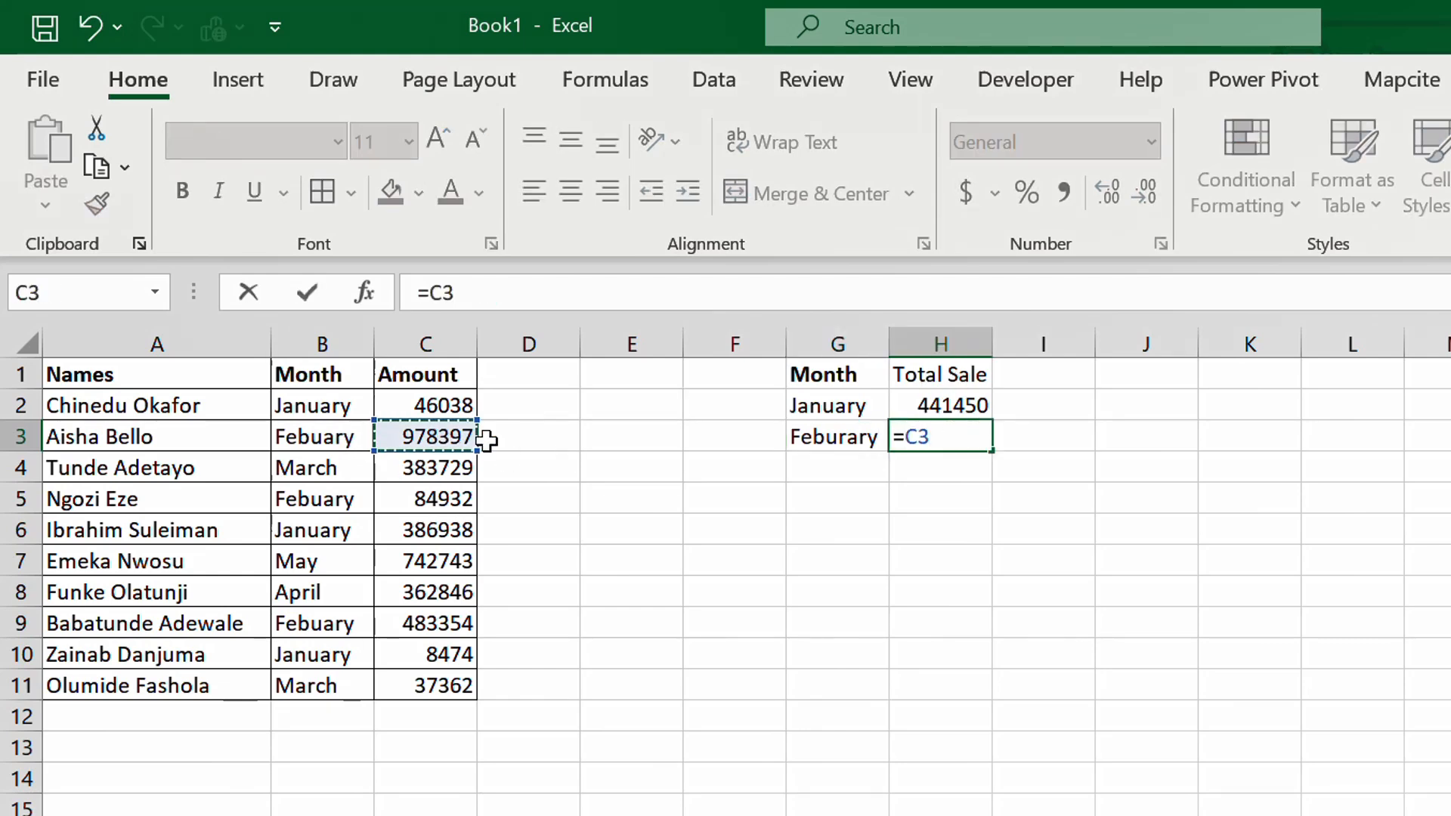
type("+")
left_click(451, 494)
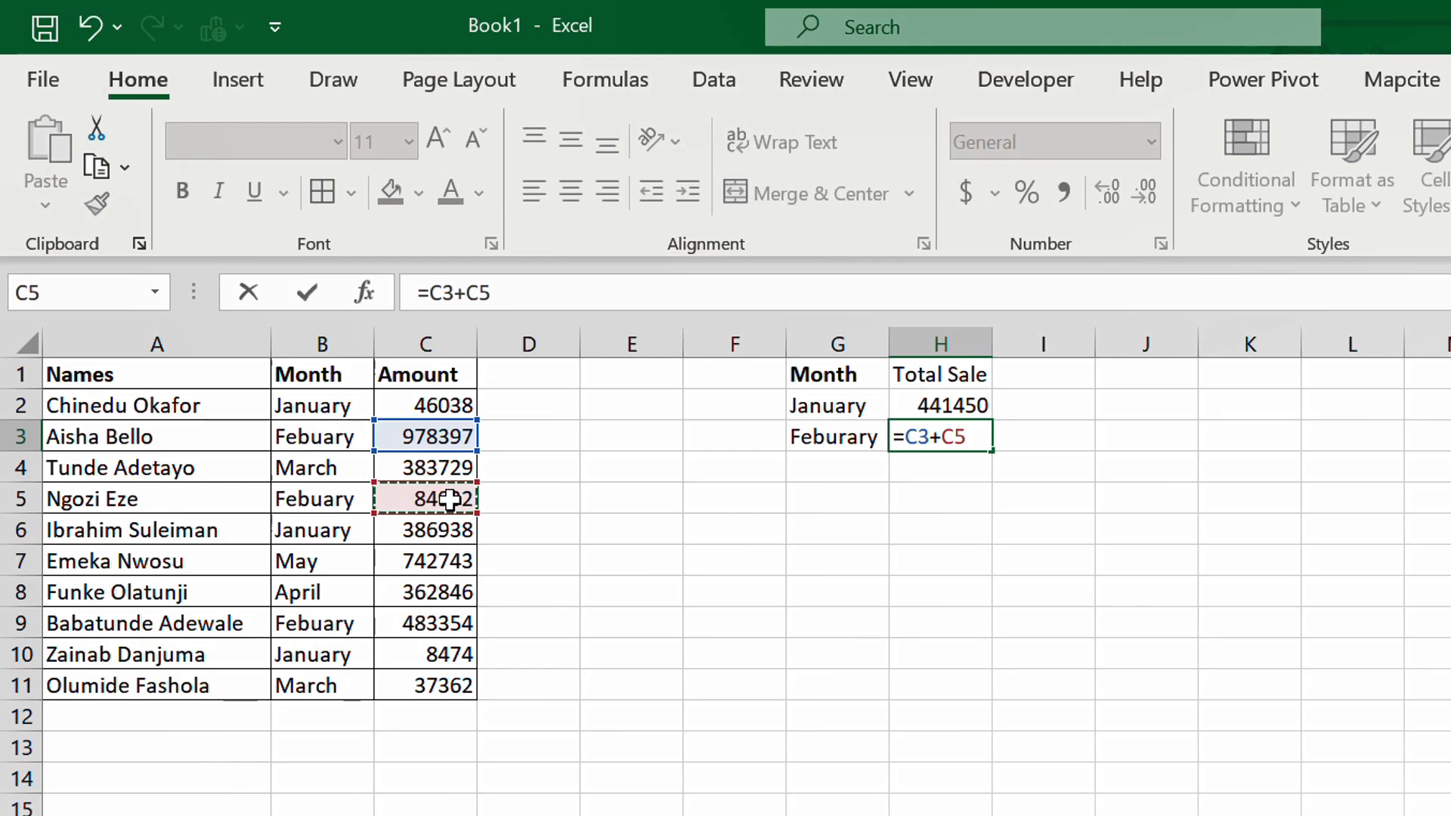
type("+")
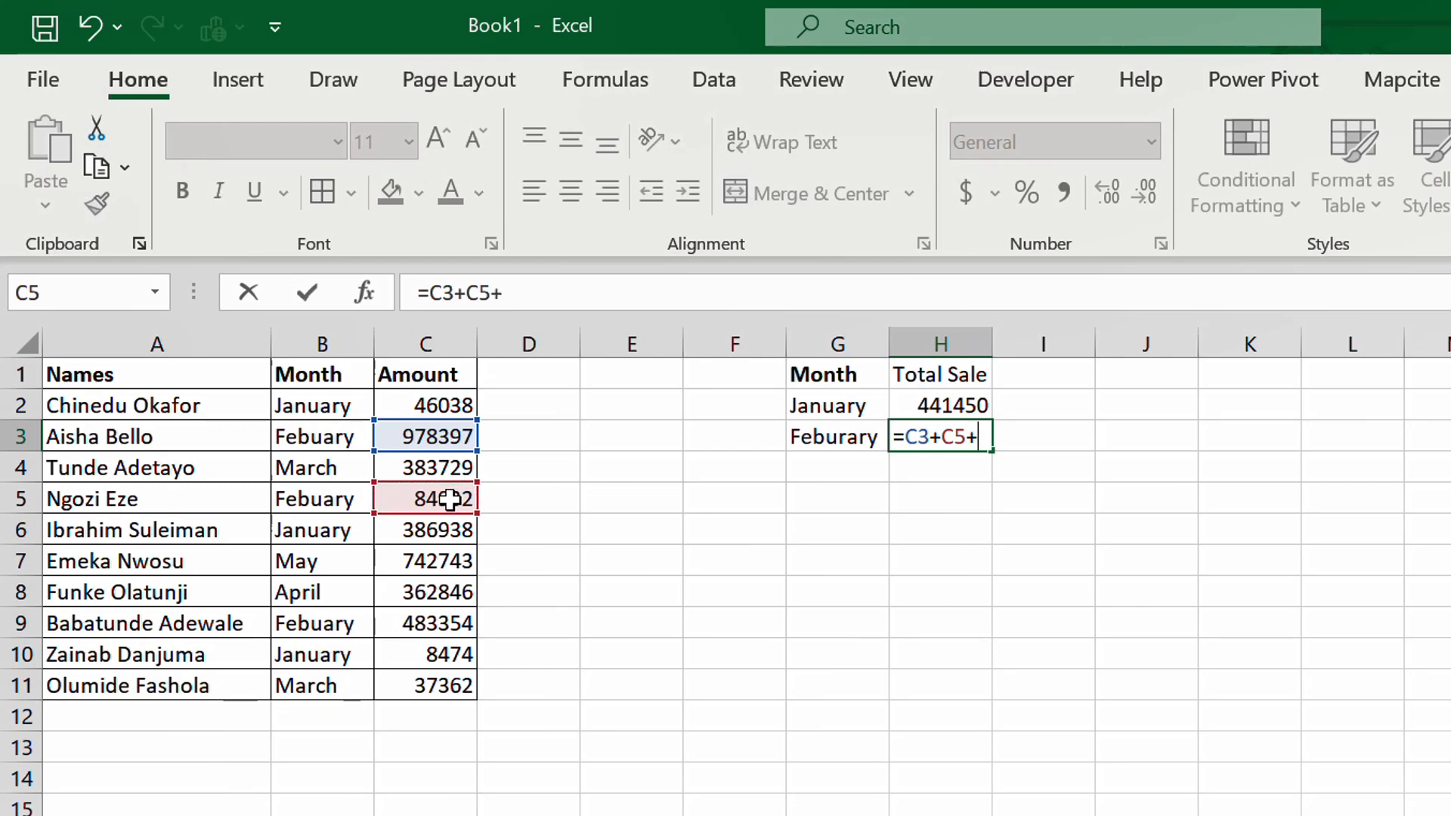
left_click(397, 608)
key("Return")
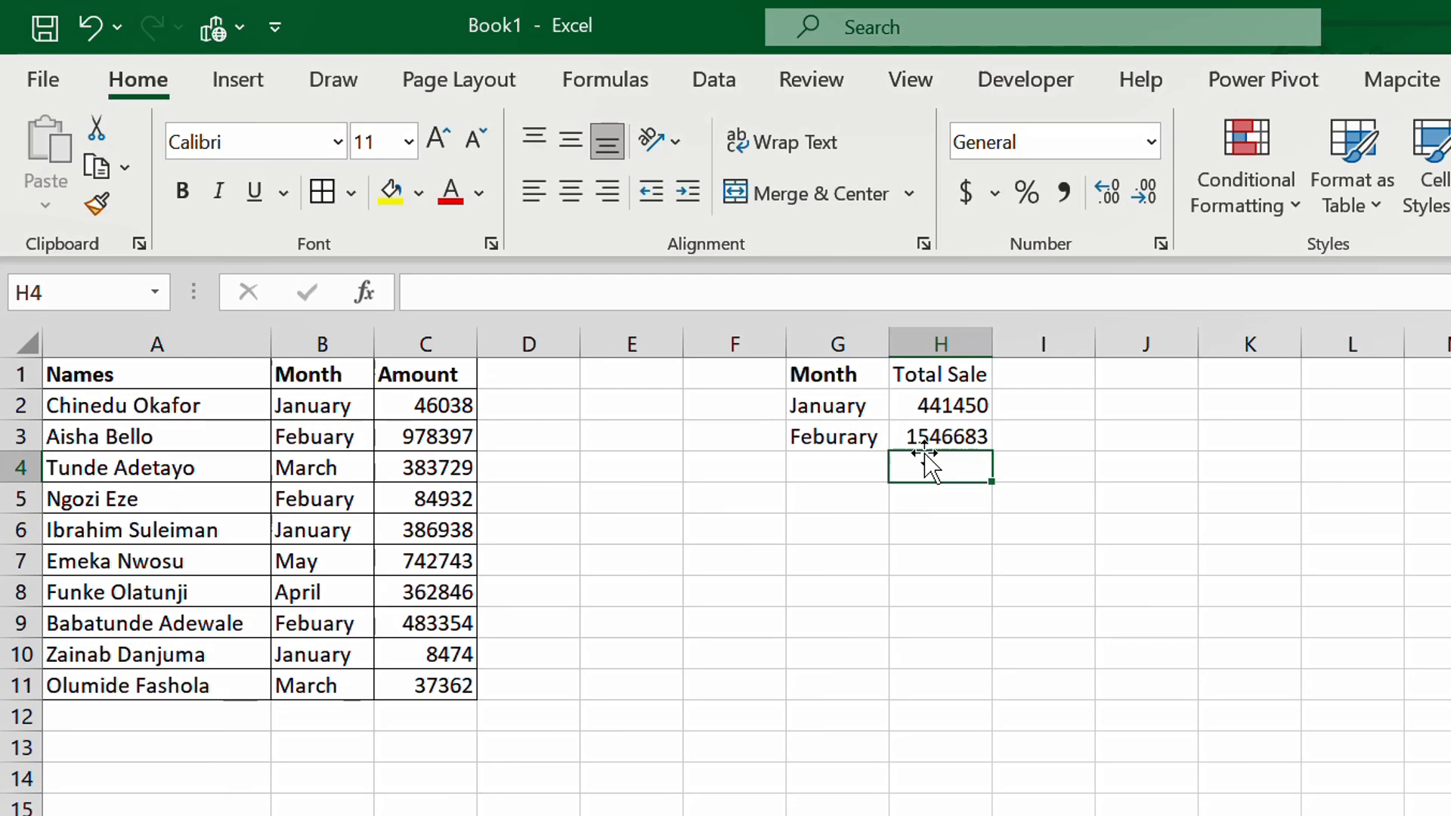
Undo all the manual summary entries in columns G and H, including the headers.
key("ctrl+z")
key("ctrl+z")
key("ctrl+z")
key("ctrl+z")
key("ctrl+z")
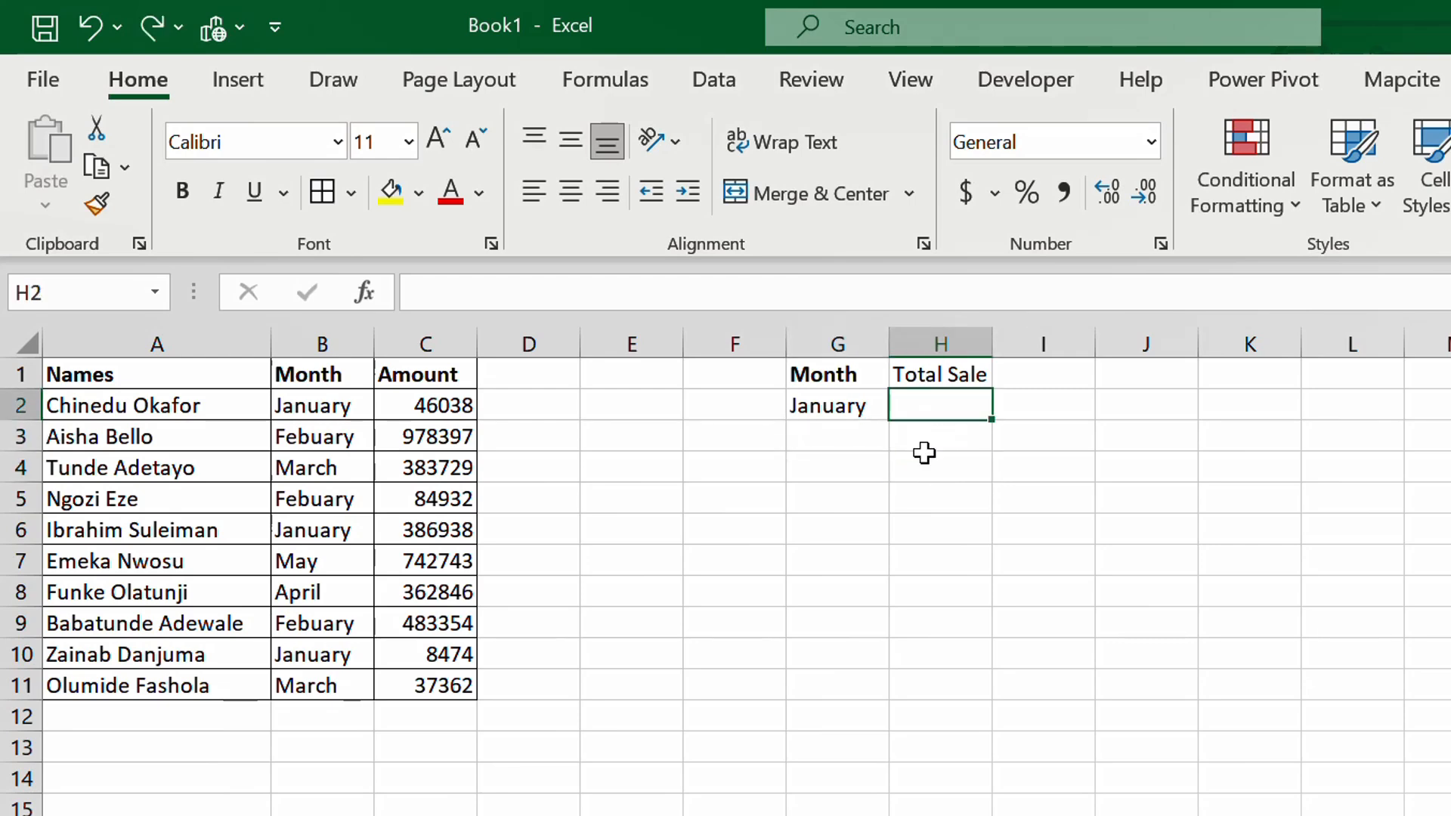
key("ctrl+z")
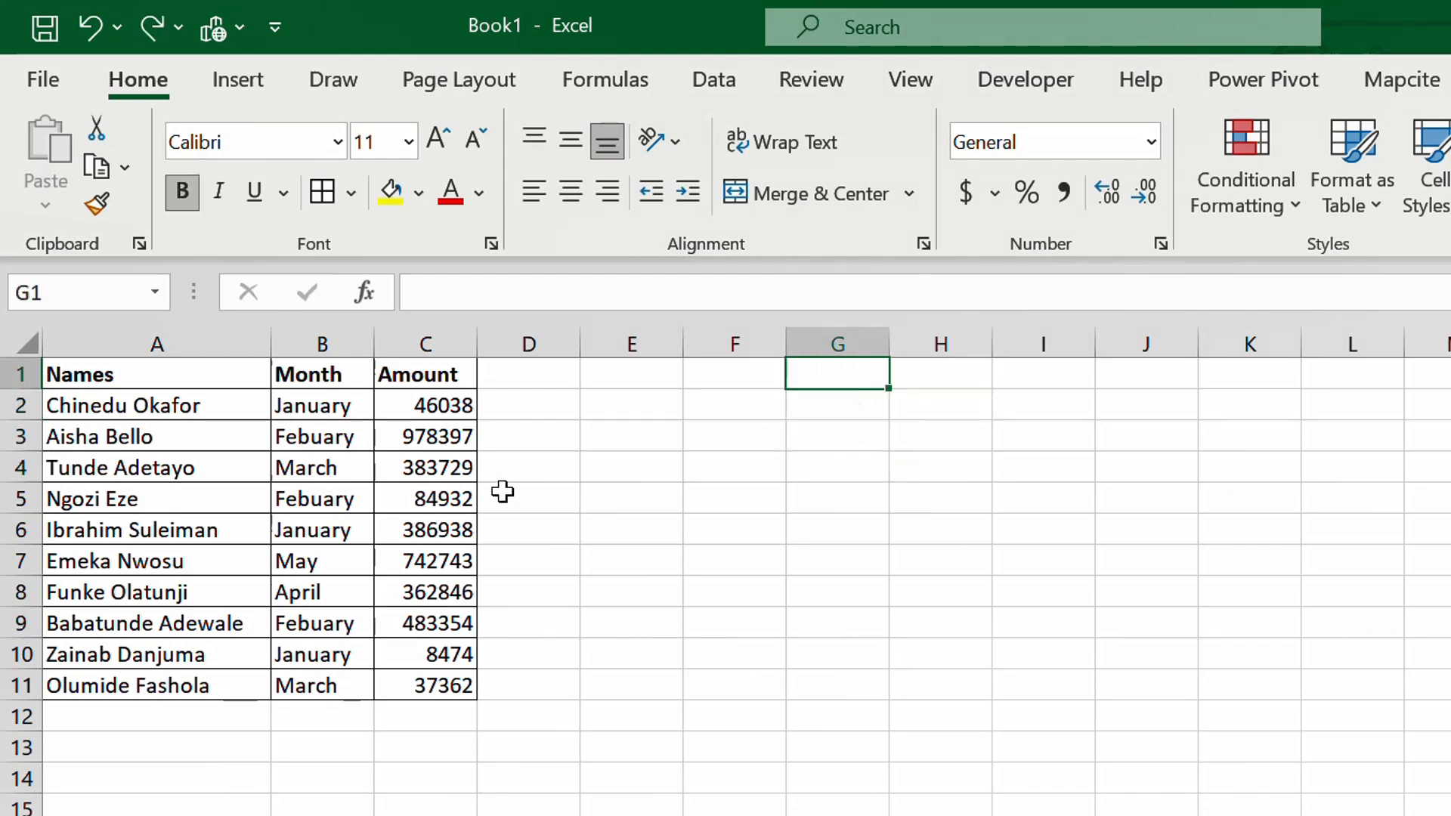
Create a PivotTable from the range A1:C11 of Sheet1, placed on a new worksheet.
left_click_drag(87, 374, 427, 684)
left_click(237, 80)
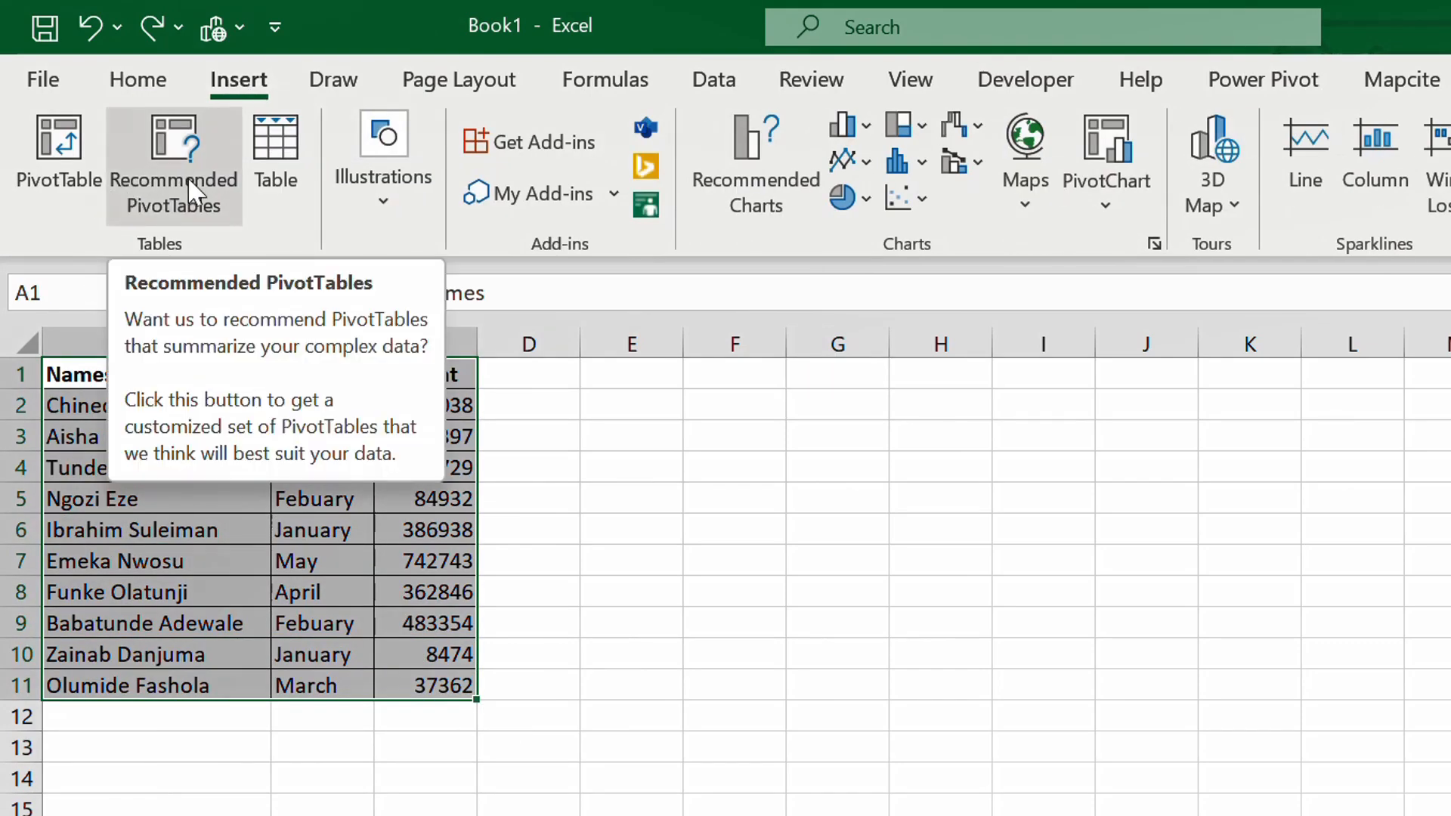
left_click(55, 175)
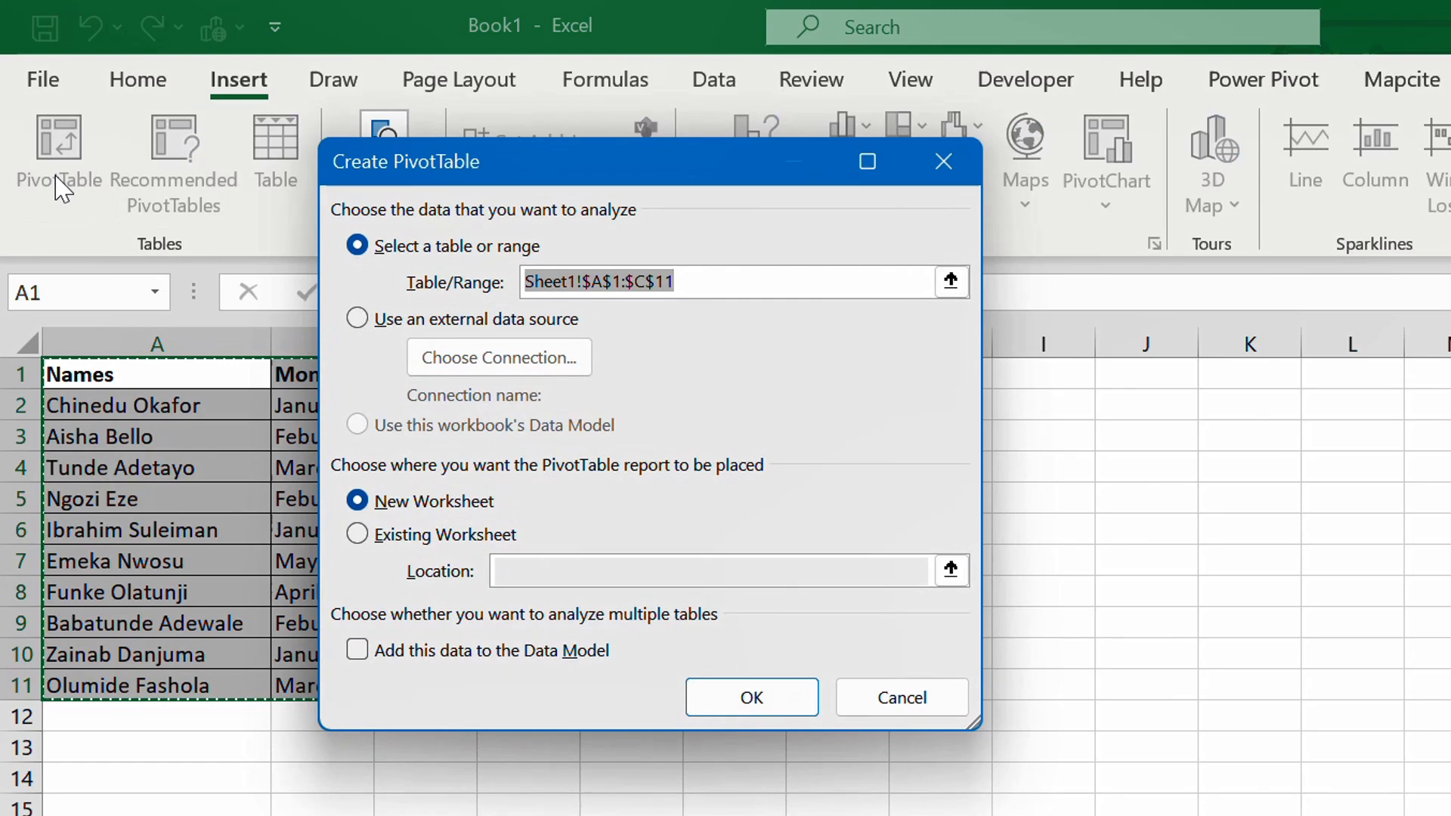
left_click_drag(462, 139, 901, 219)
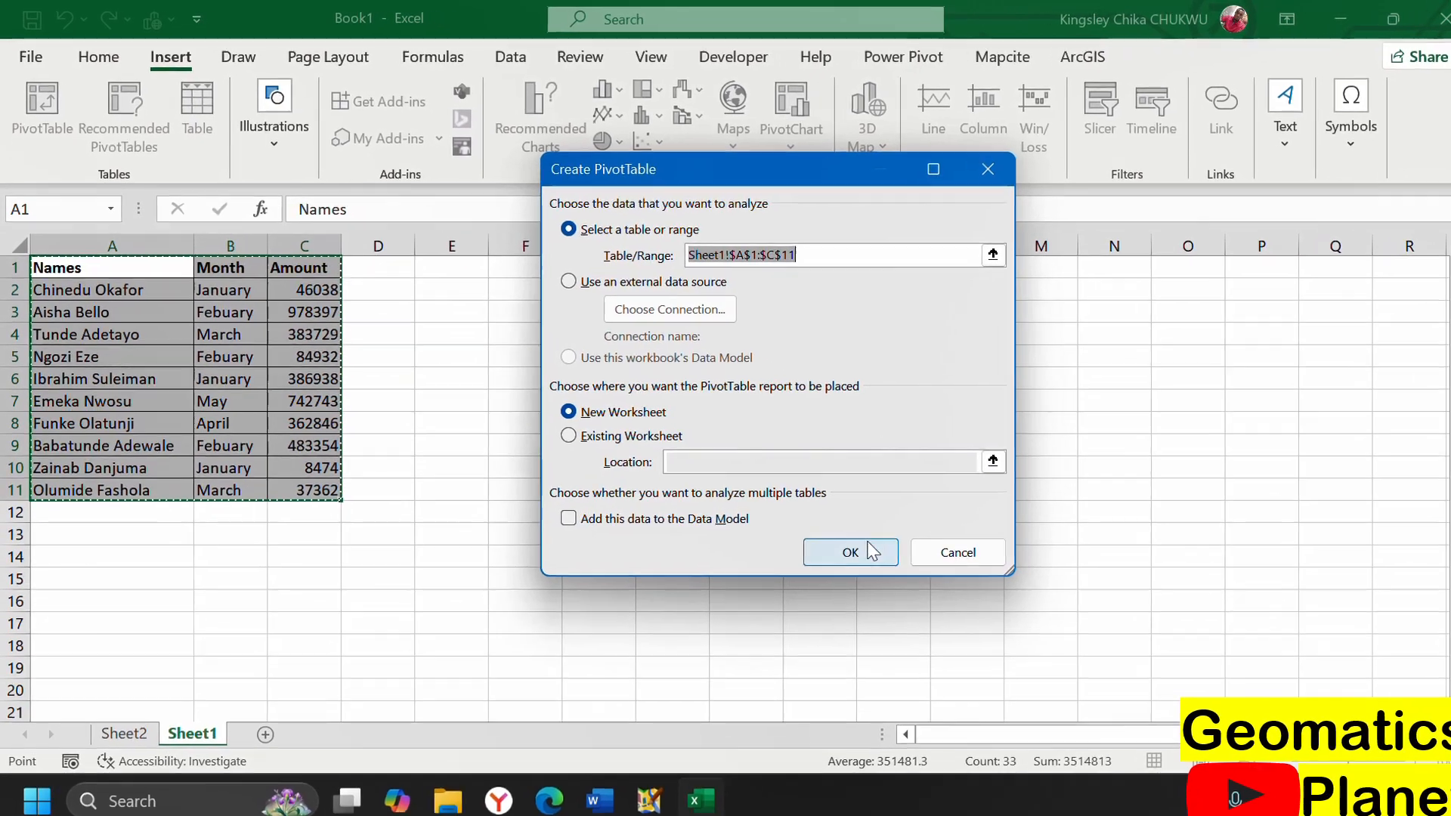
left_click(871, 551)
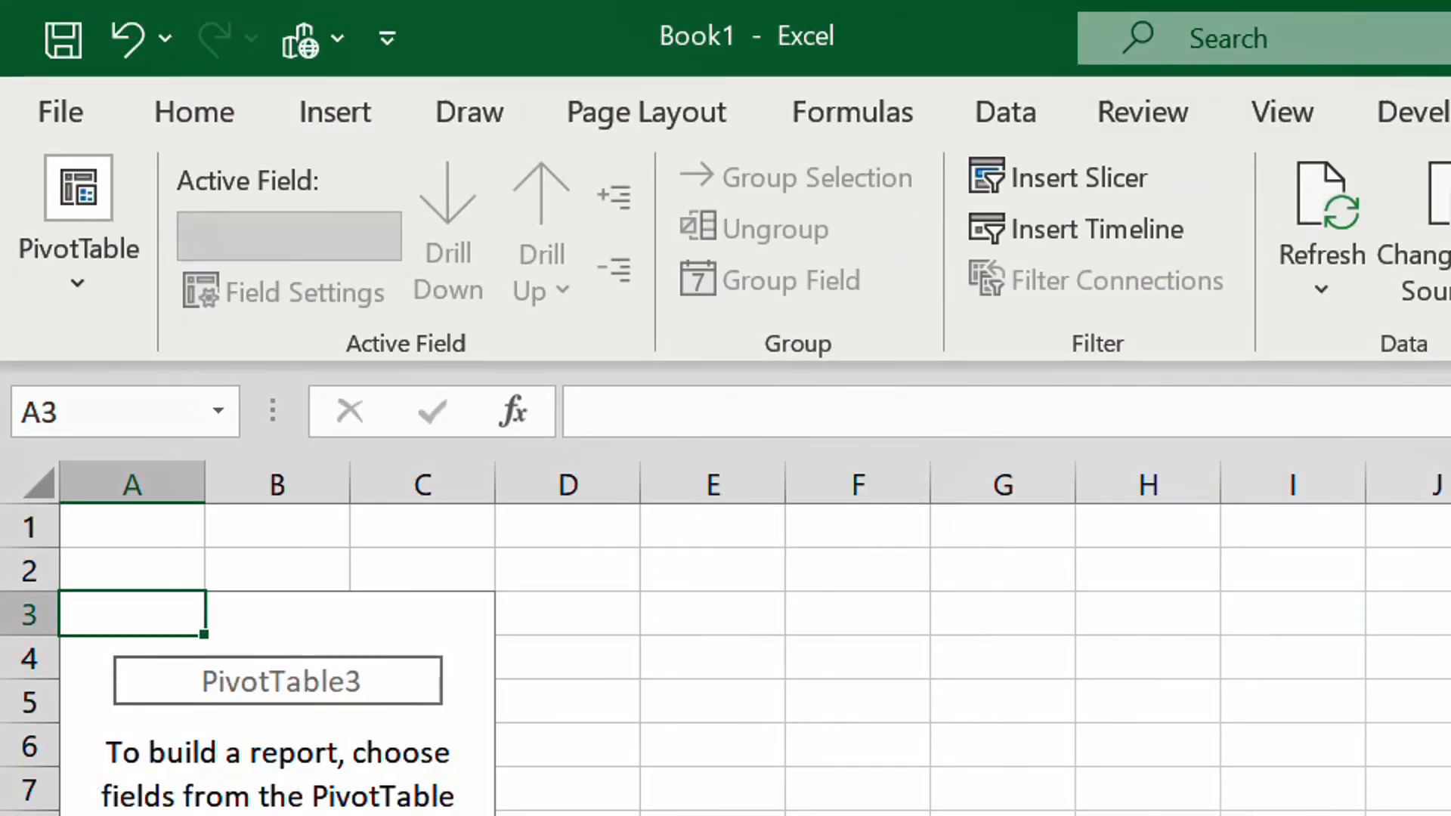
Undo the PivotTable on the new sheet, then clear the leftover entries in F1:H3 on Sheet1.
key("ctrl+z")
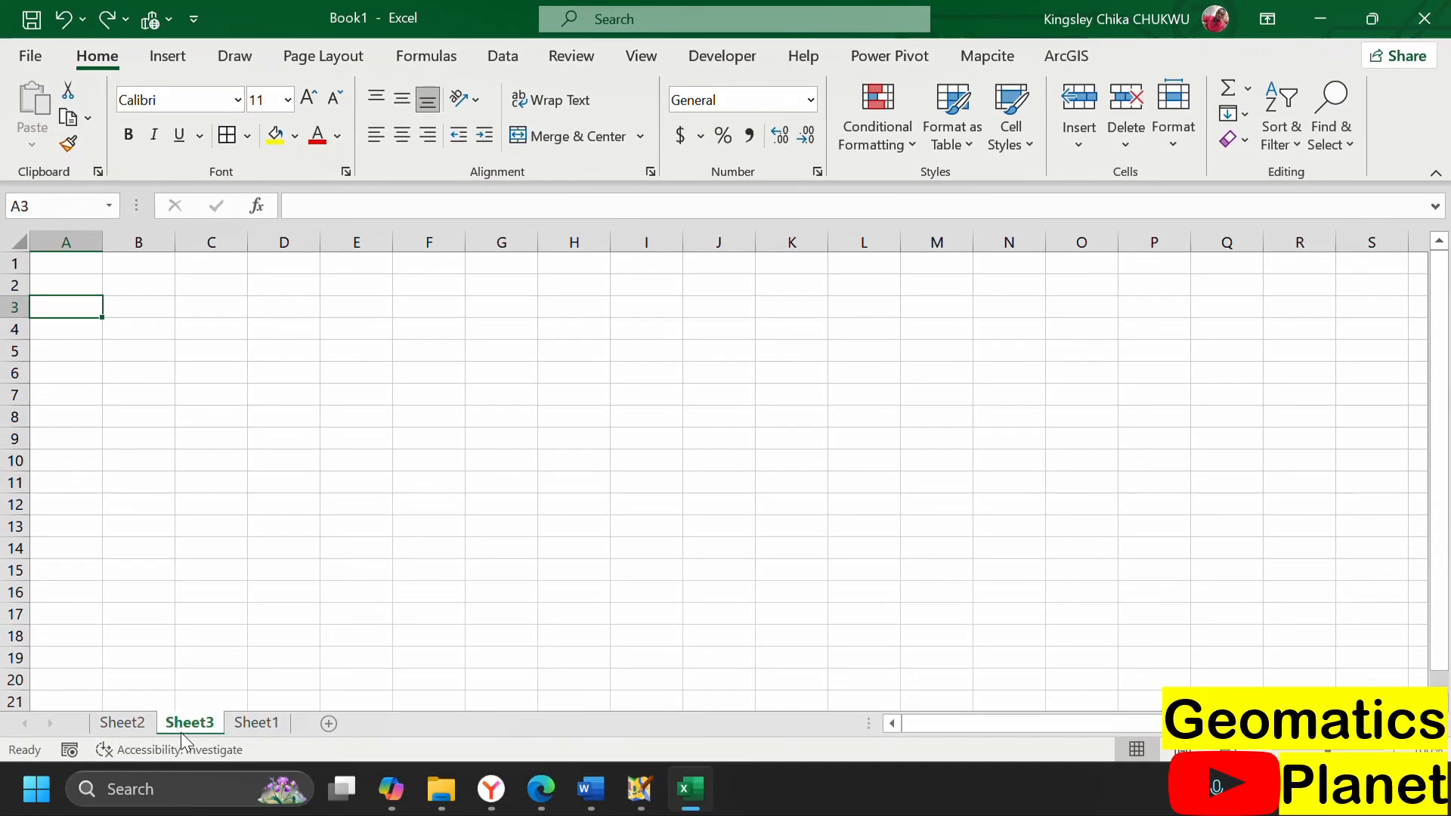
left_click(241, 722)
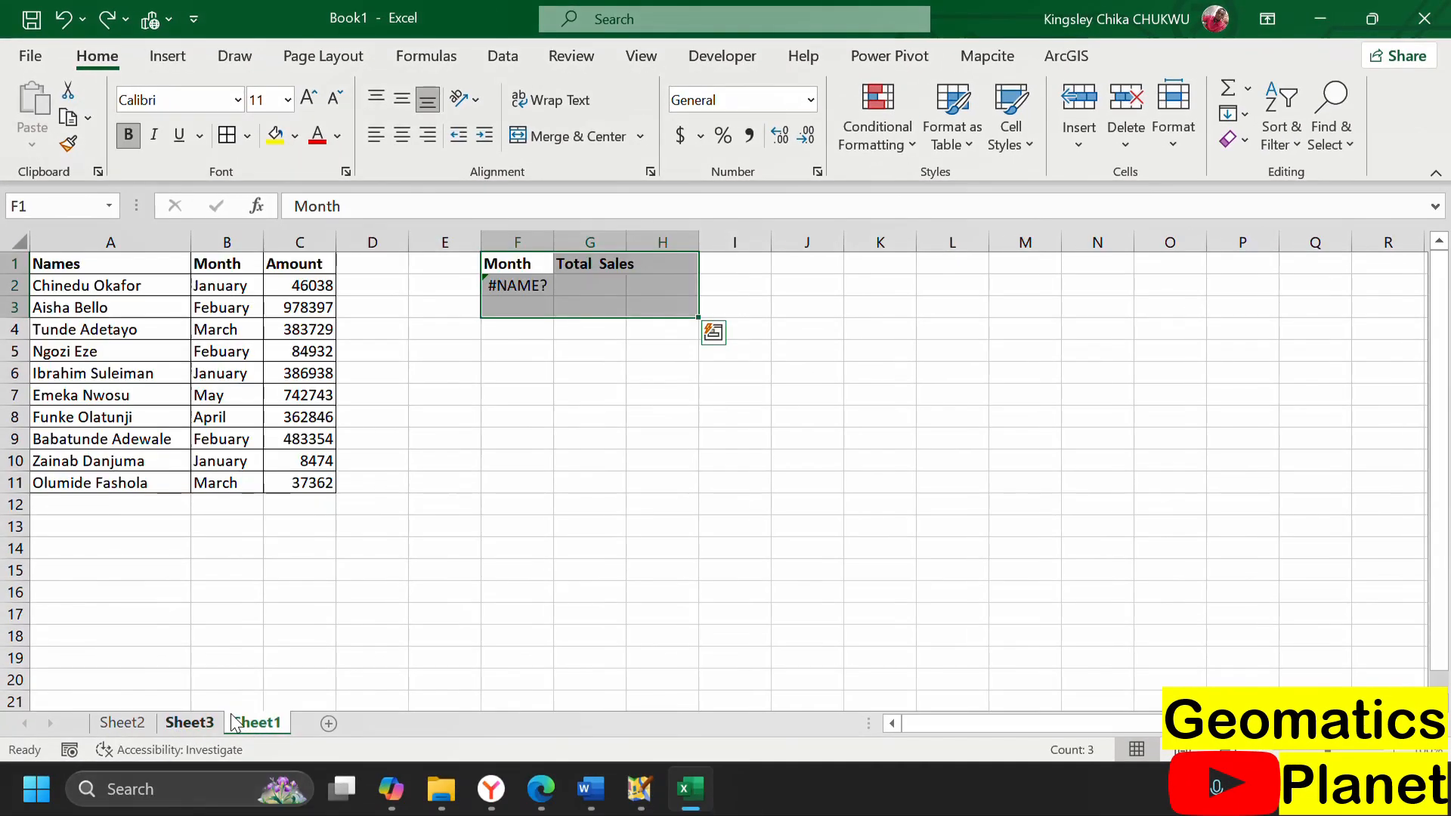
key("Delete")
left_click(600, 299)
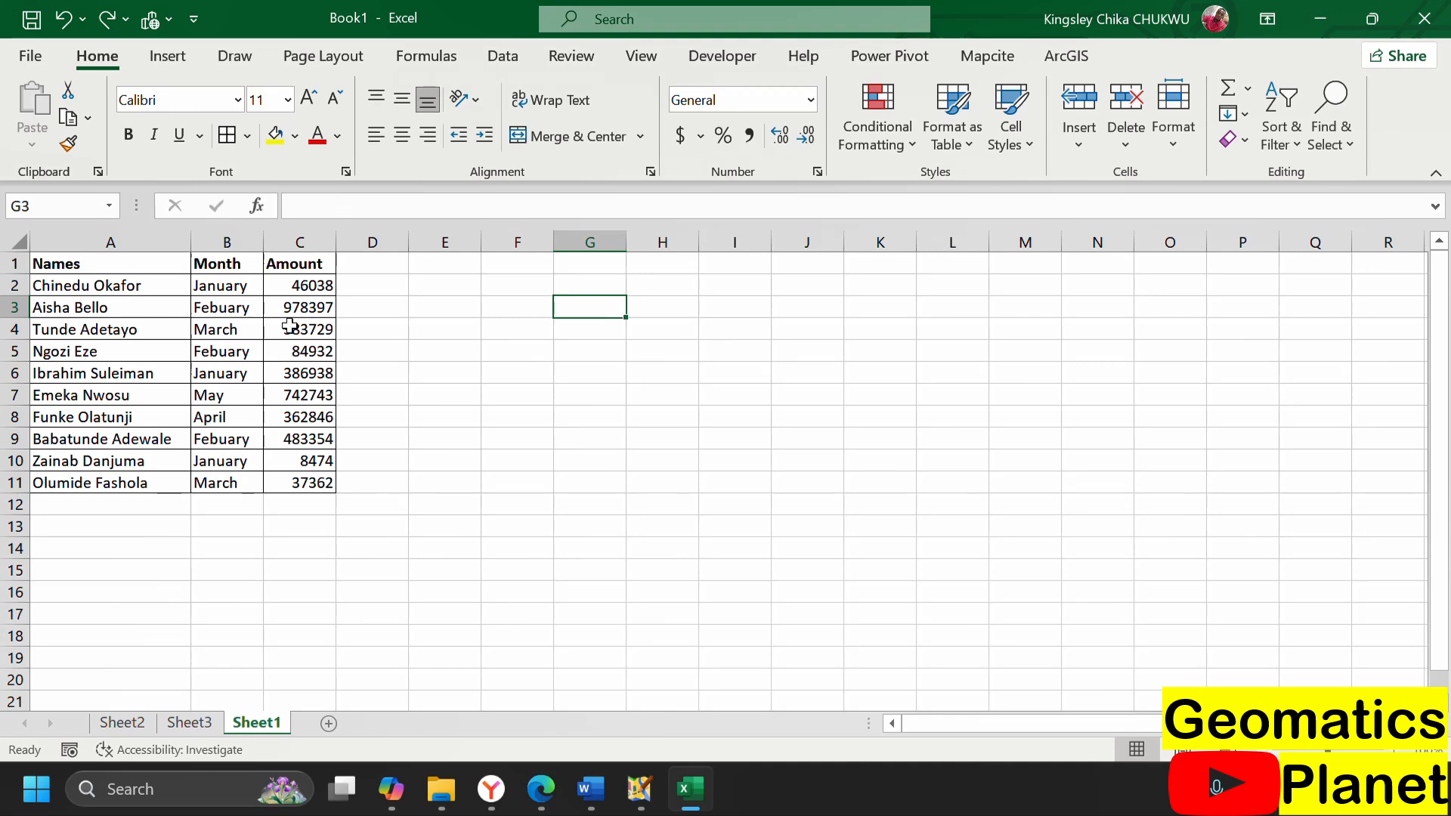
Create a PivotTable from the range A1:C11, placed on the existing Sheet1 at G1:K12.
left_click(79, 269)
left_click_drag(78, 269, 297, 491)
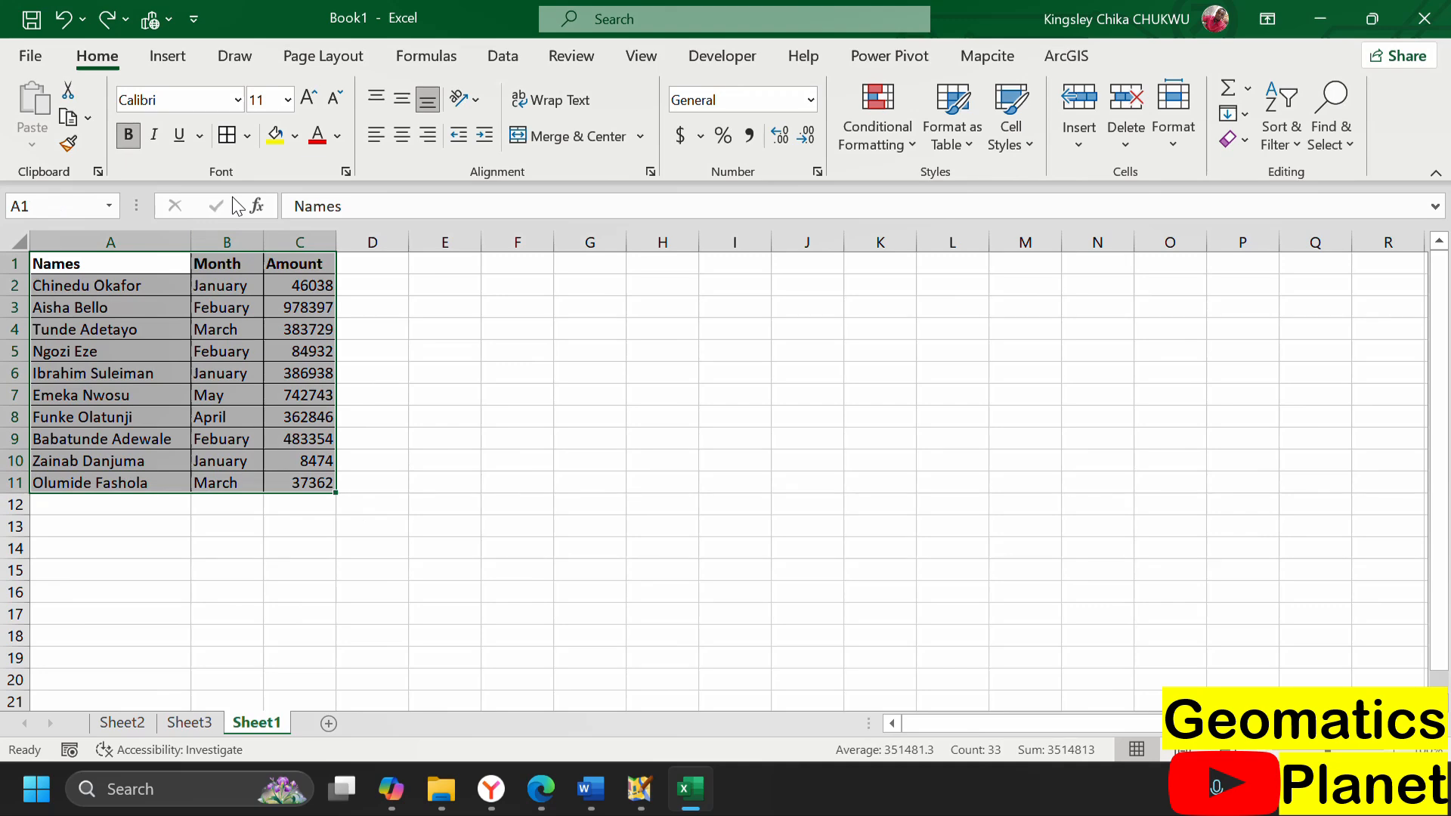
left_click(167, 56)
left_click(52, 121)
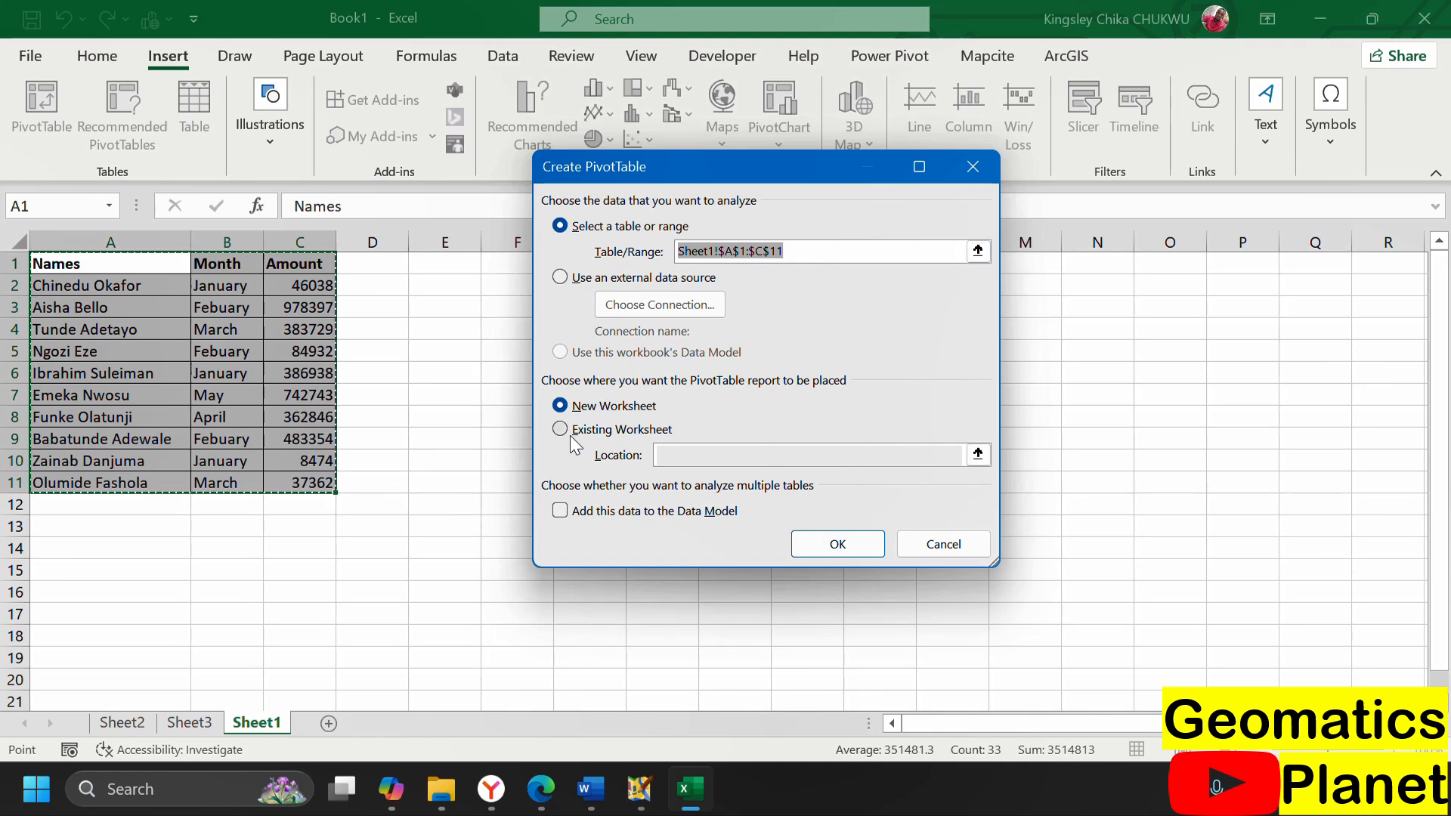
left_click(616, 435)
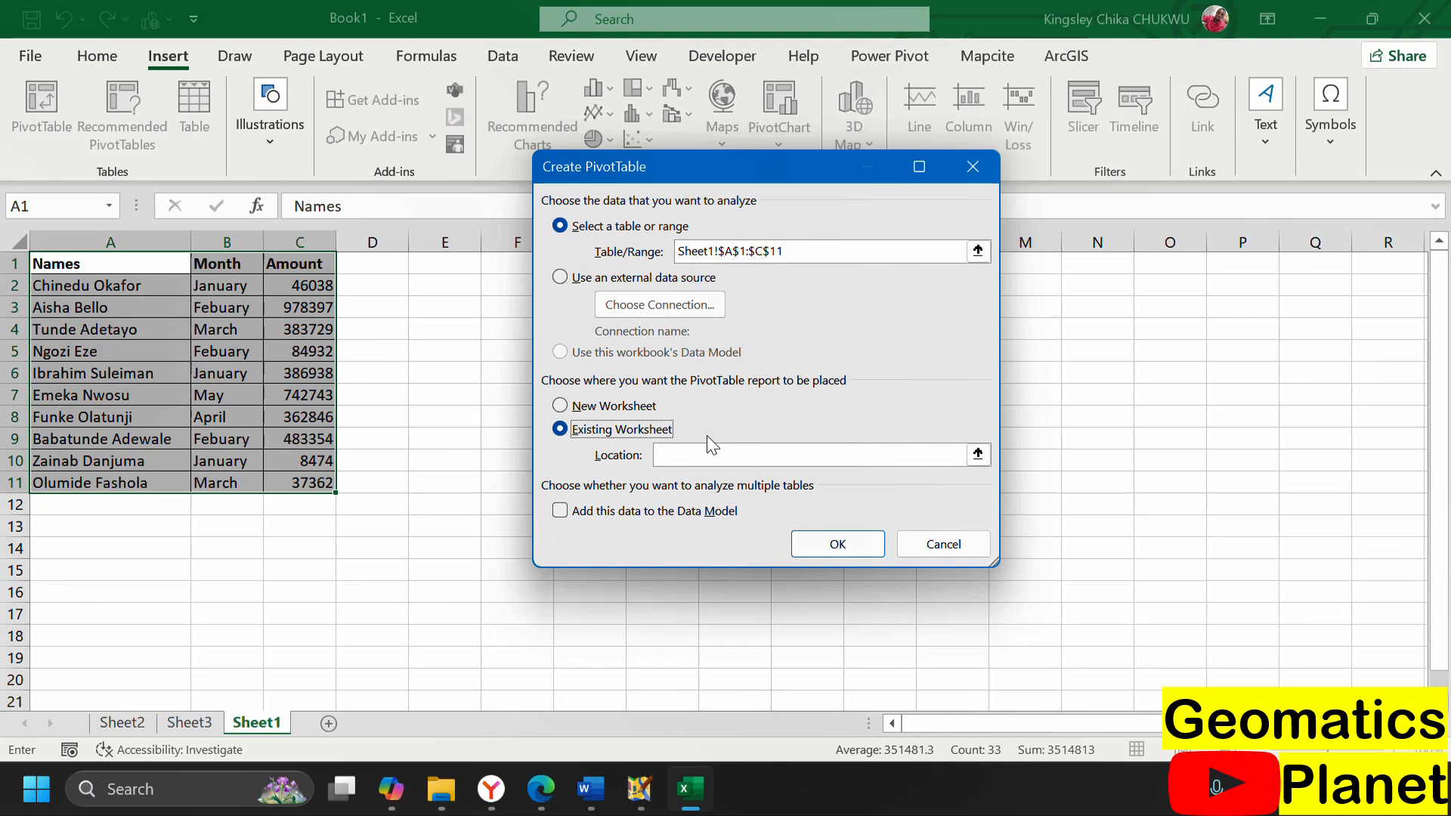
left_click(981, 460)
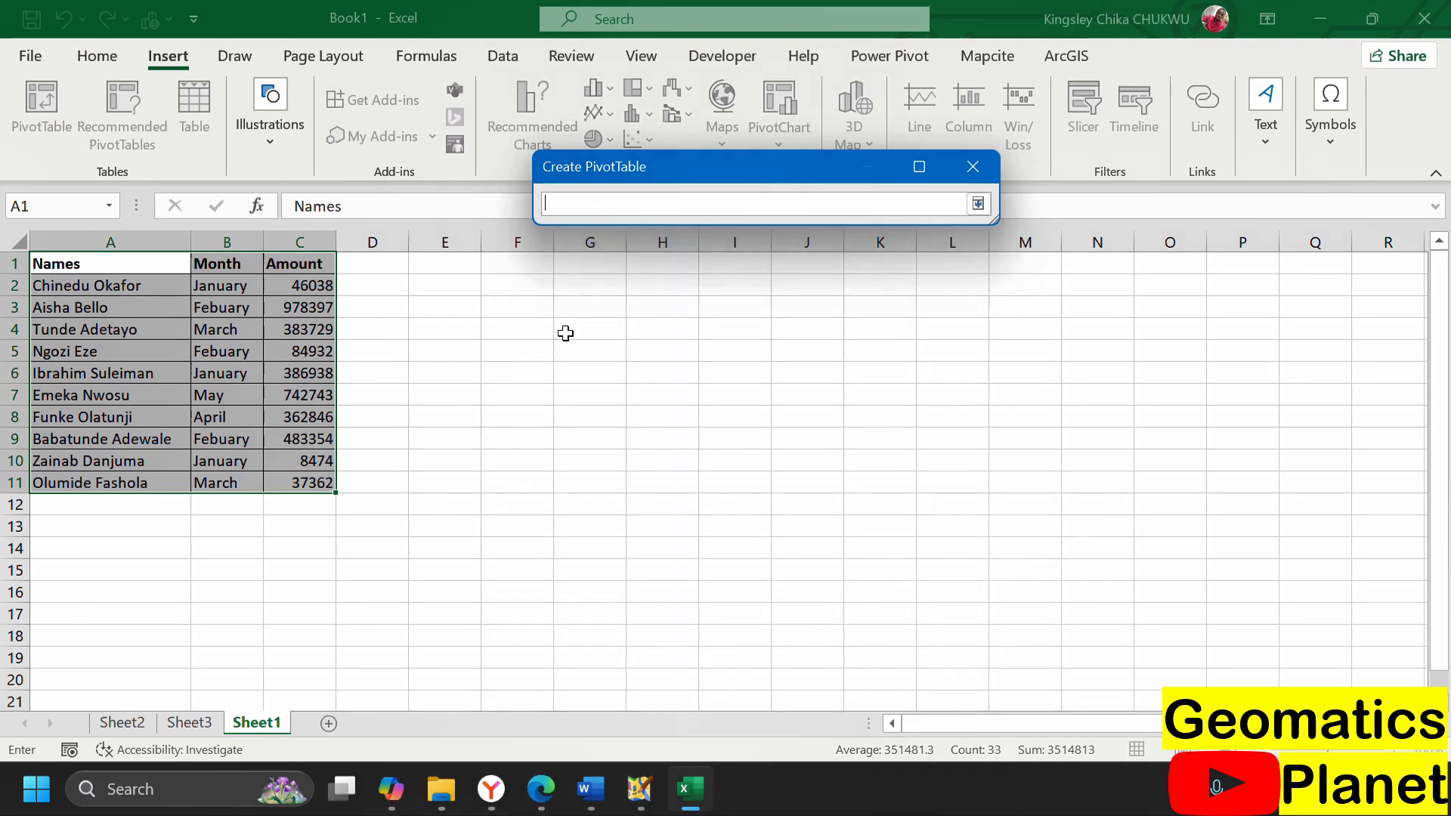
left_click_drag(573, 262, 875, 494)
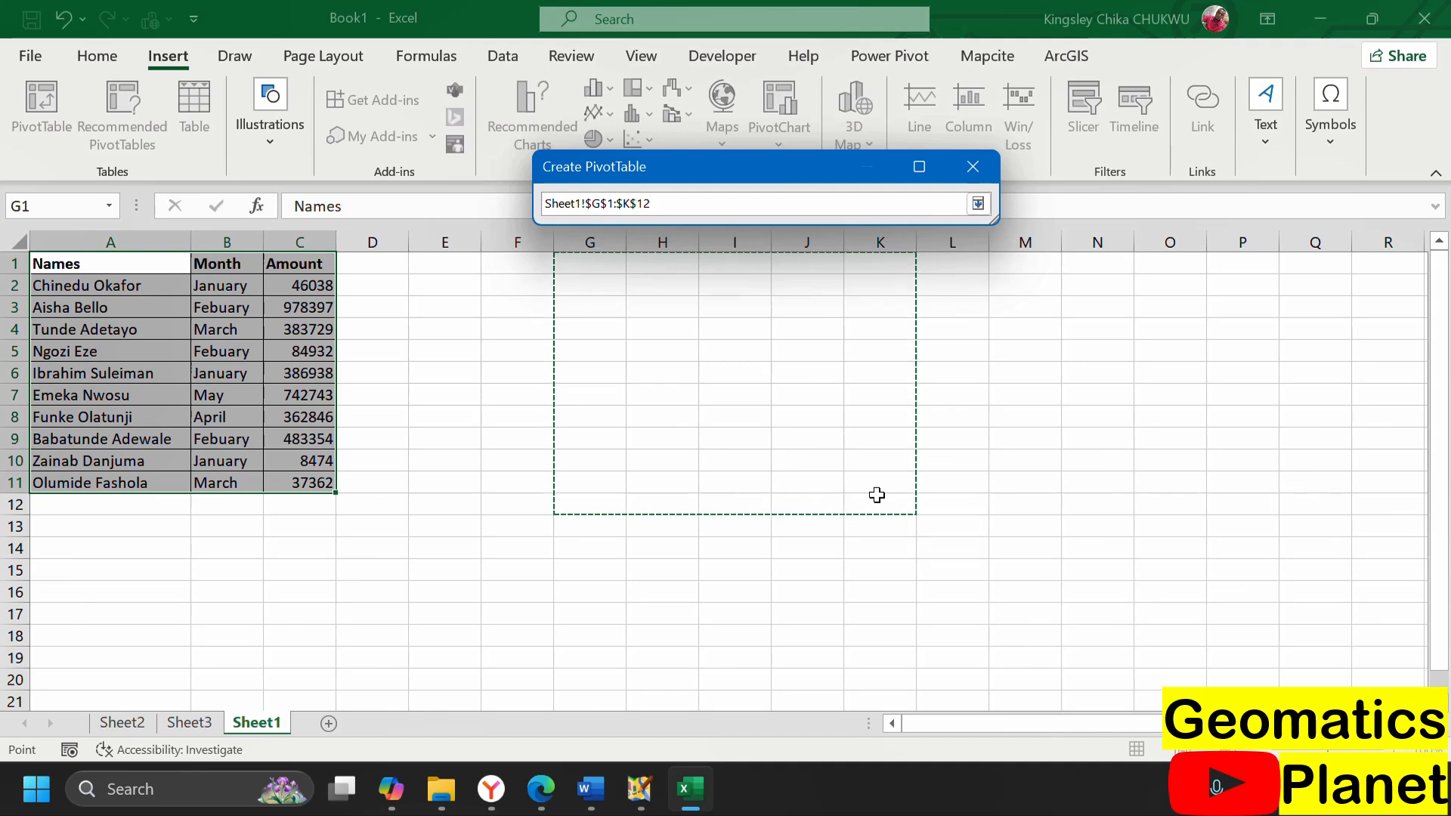
key("Return")
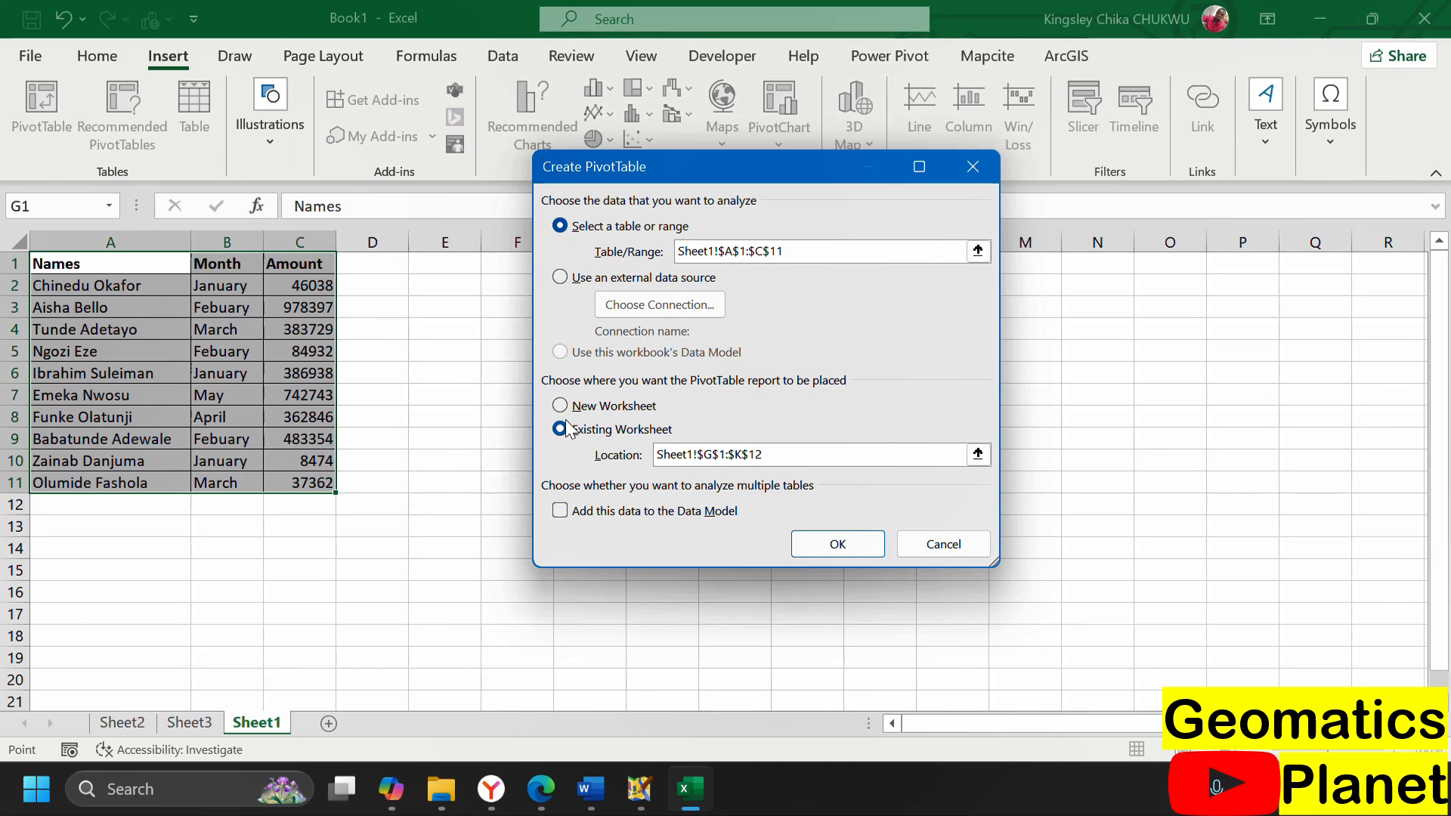
left_click(819, 546)
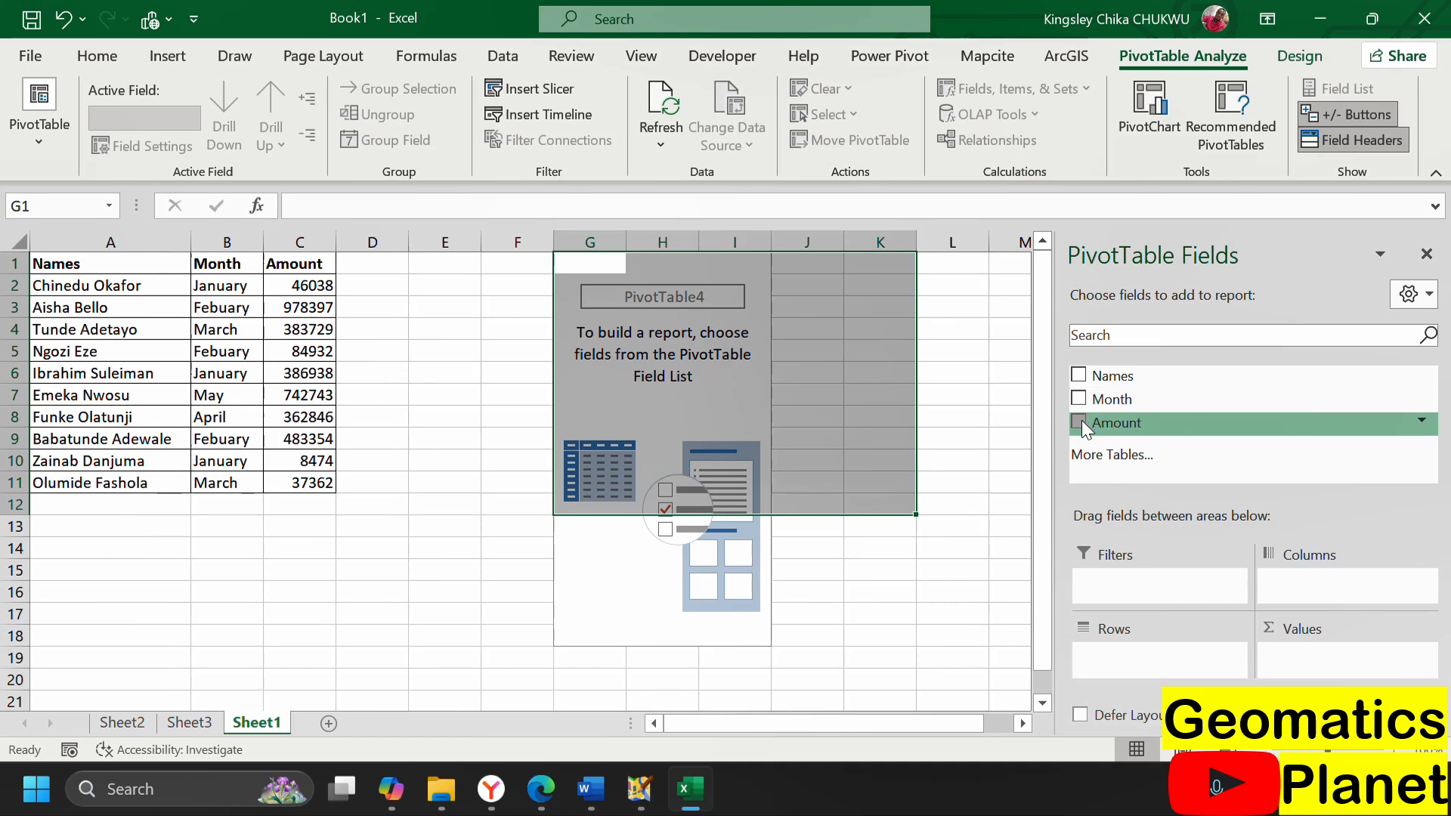
Add Month as the PivotTable's row field with the header renamed "Month", and add Amount as the summed value.
left_click(1078, 398)
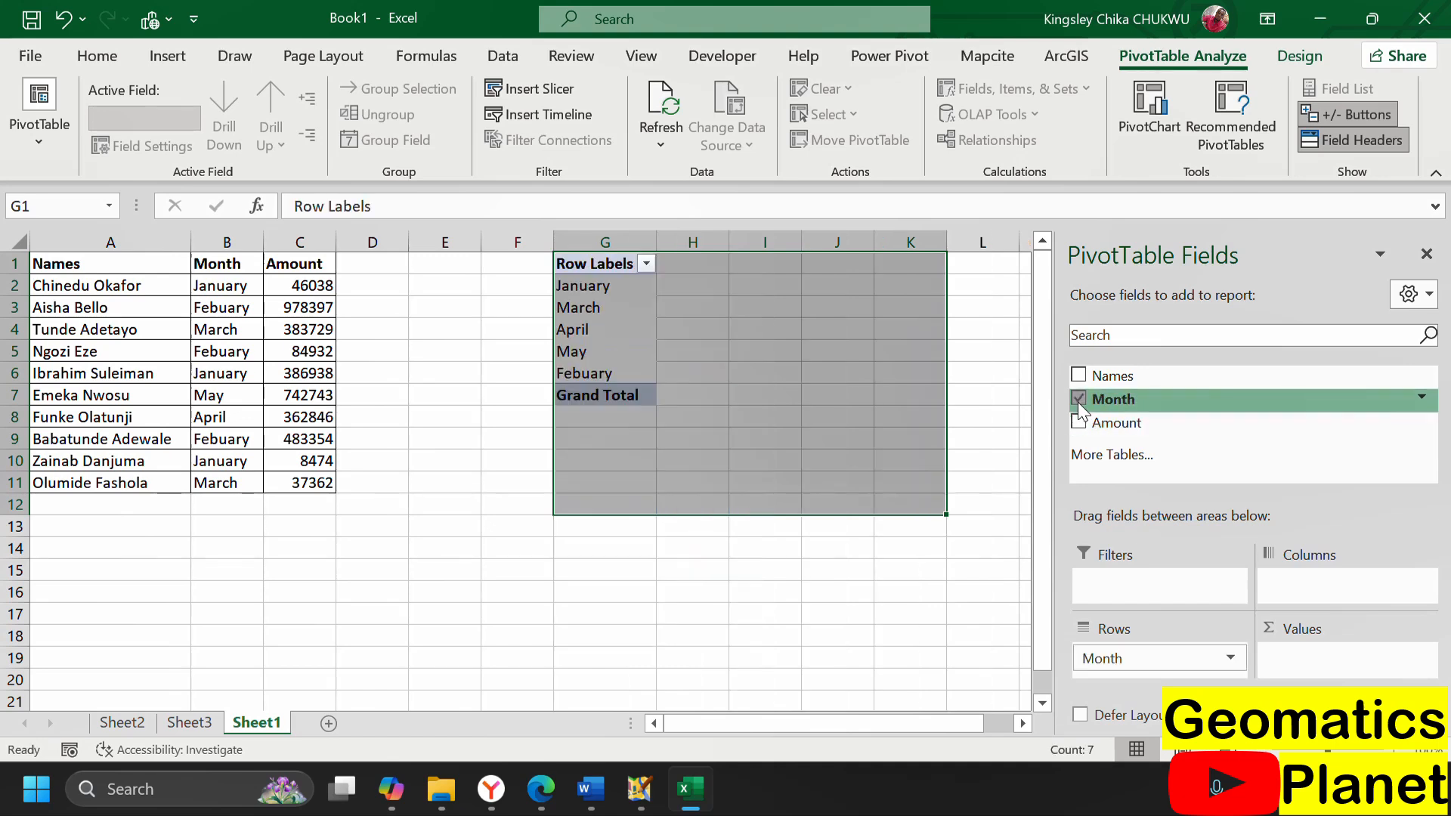
left_click(640, 266)
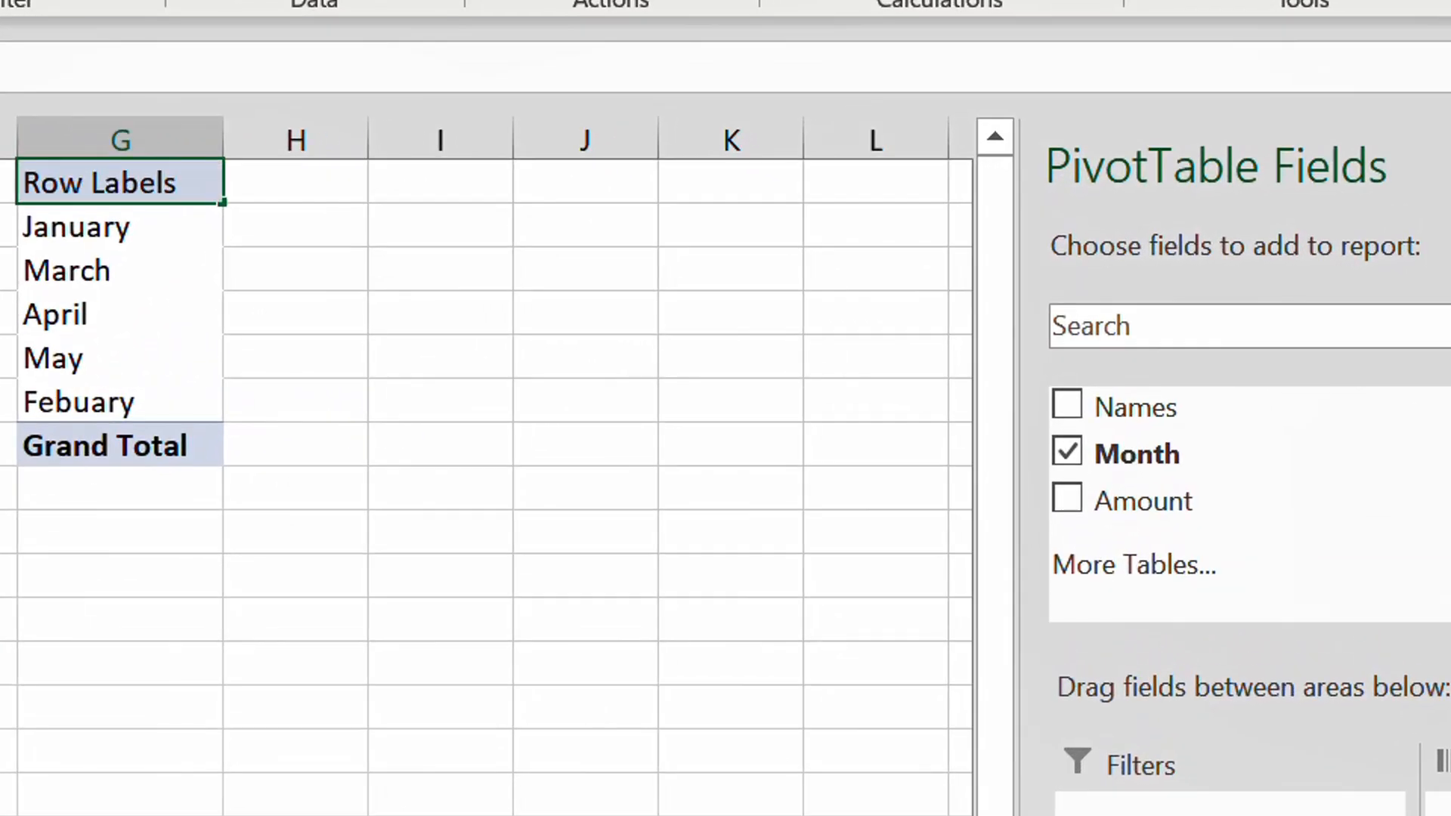
type("Month")
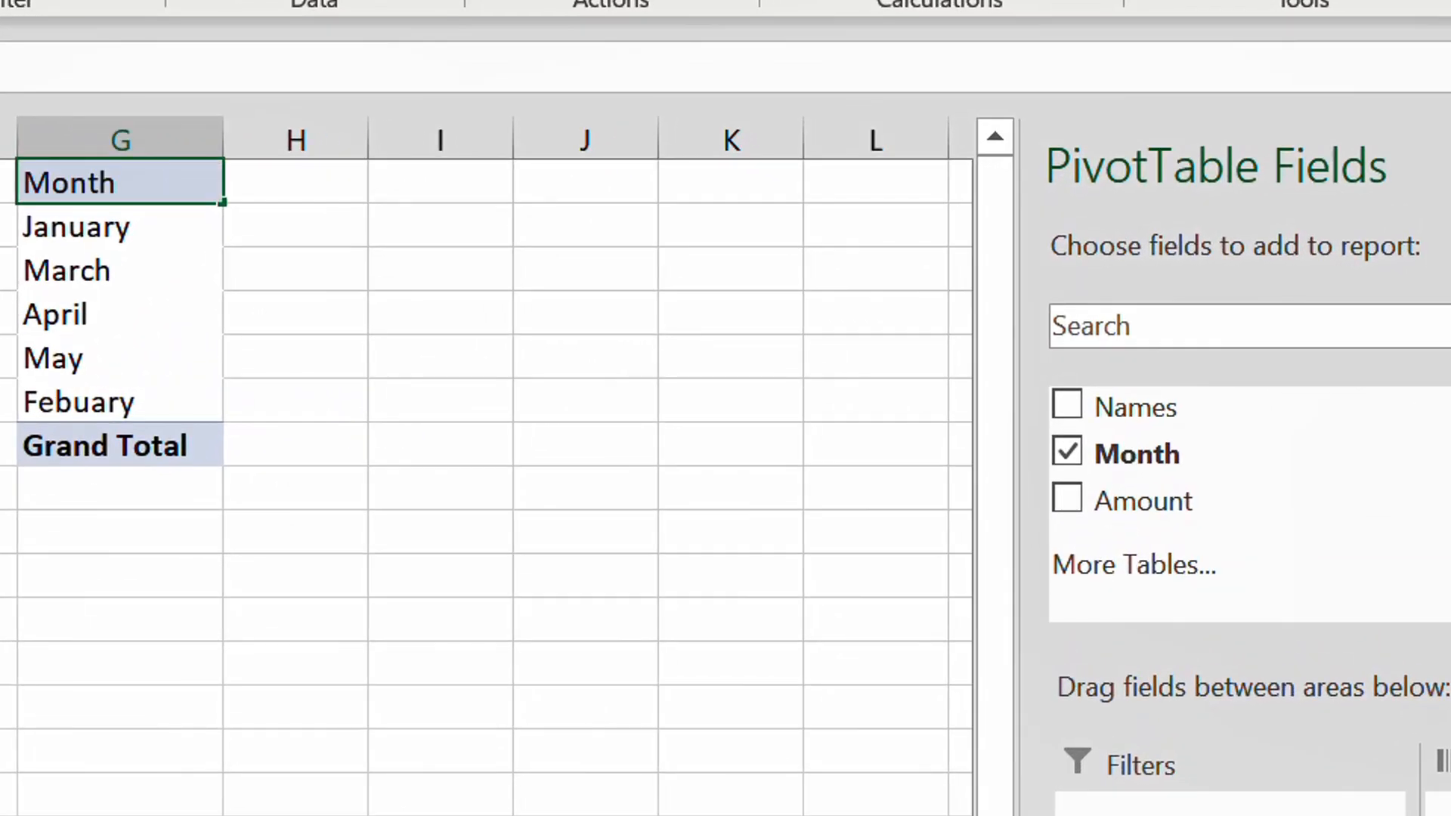
key("Return")
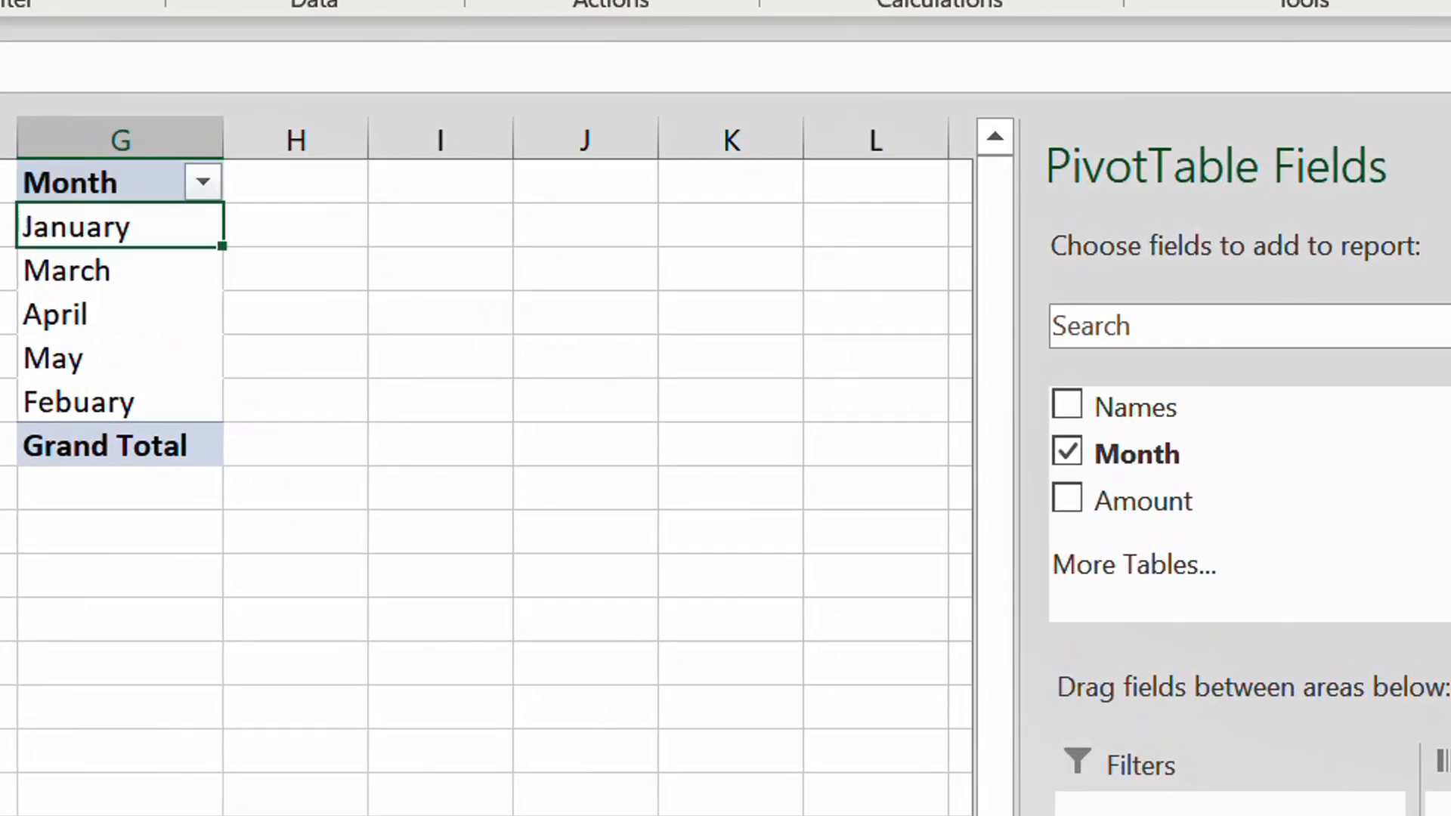
left_click(1066, 500)
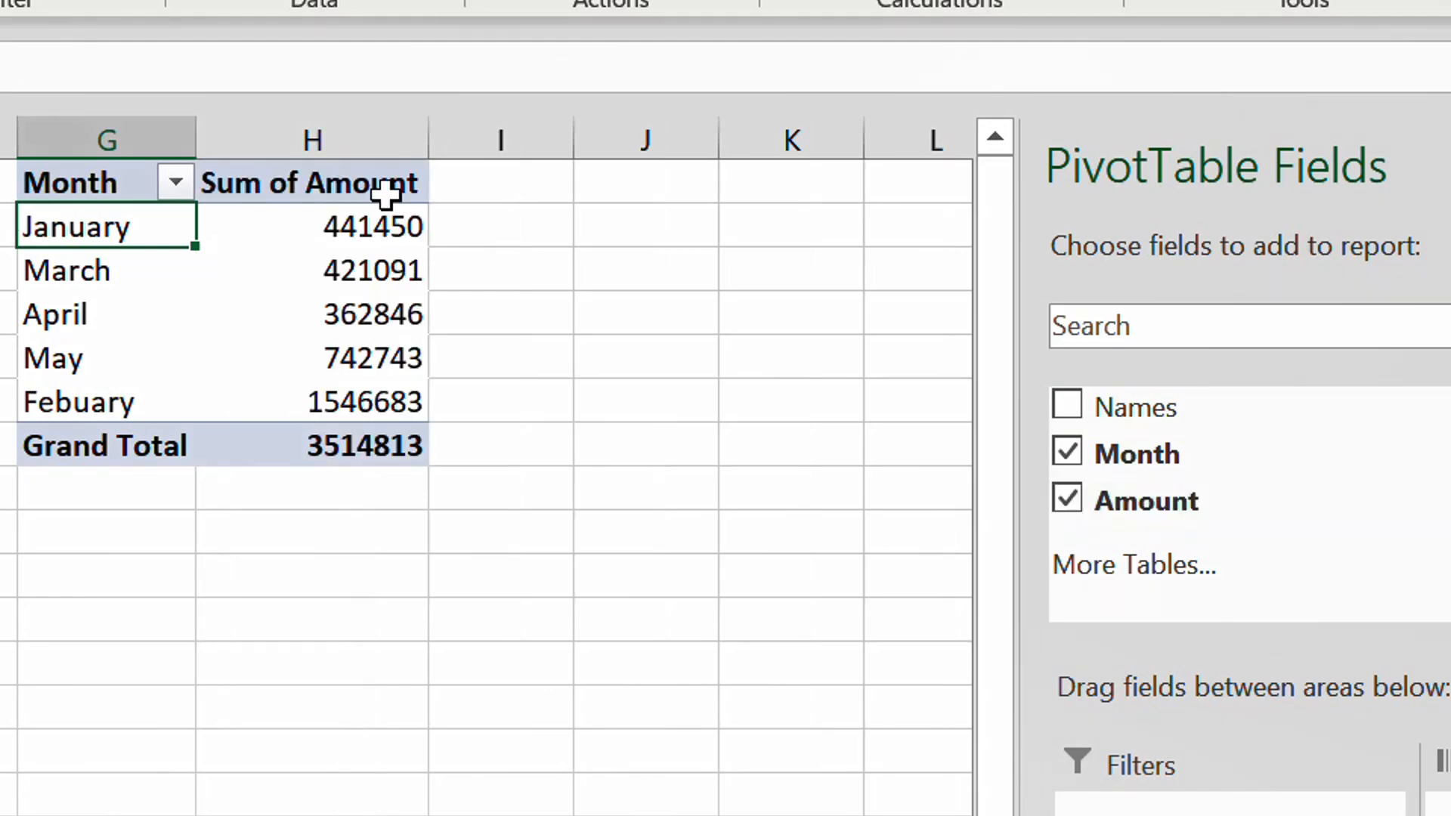
Rename the PivotTable's value header in H1 to "Total Sales Amount" and widen column H to fit it.
left_click(347, 192)
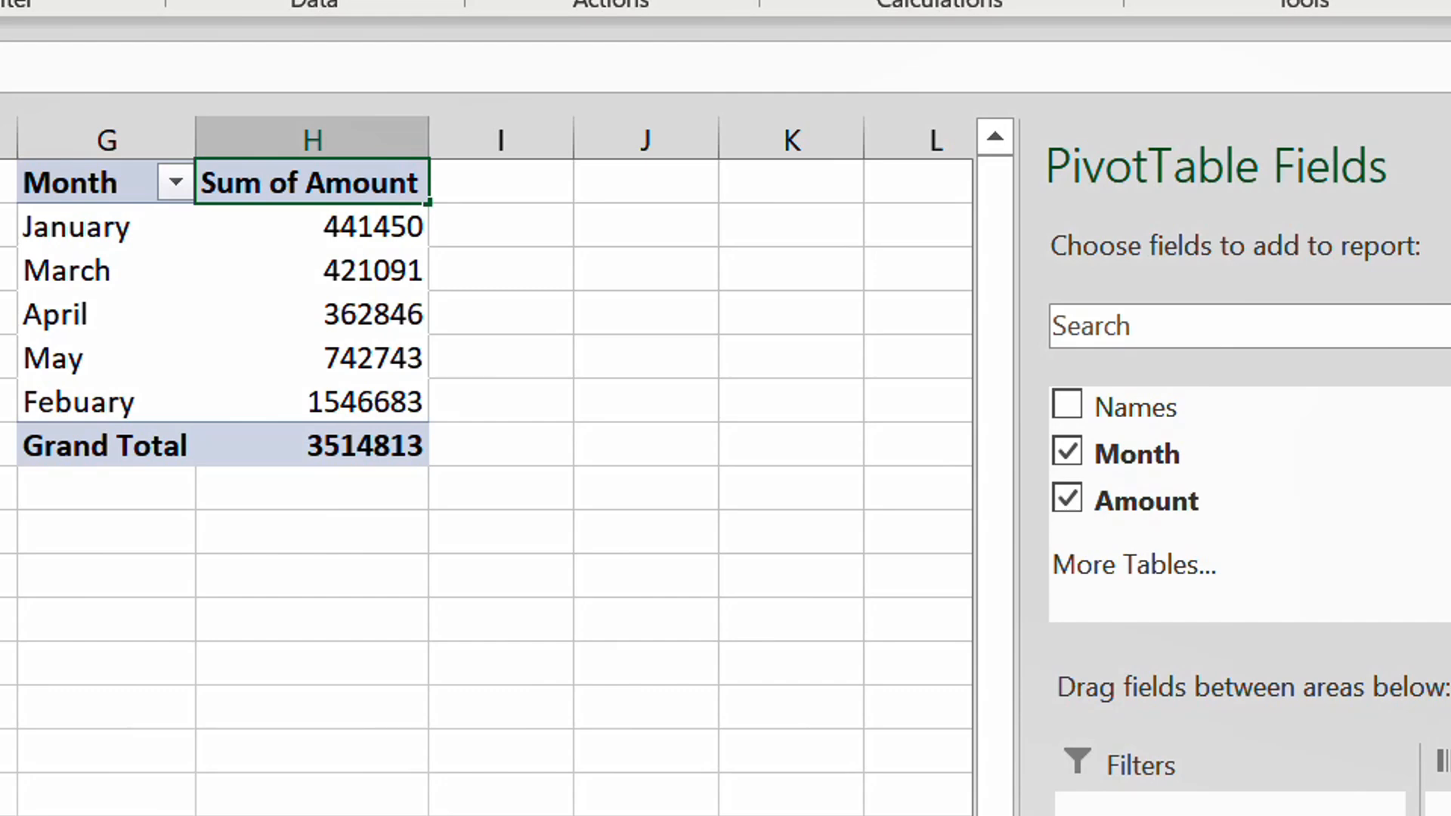
type("Tot Amountal")
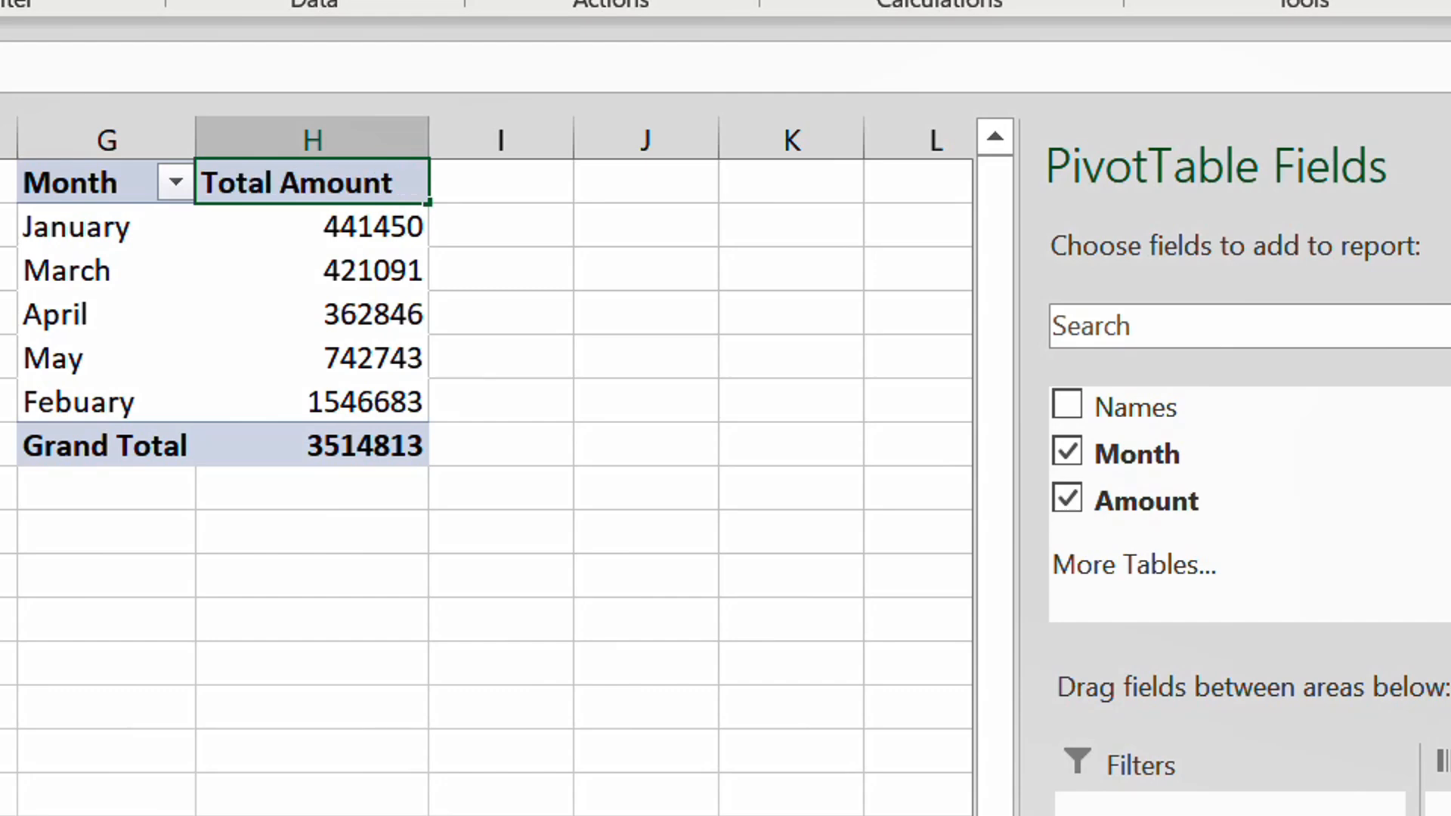
type(" S")
key("Delete")
key("Delete")
key("Delete")
key("Delete")
key("Delete")
key("Delete")
key("Delete")
type("ales")
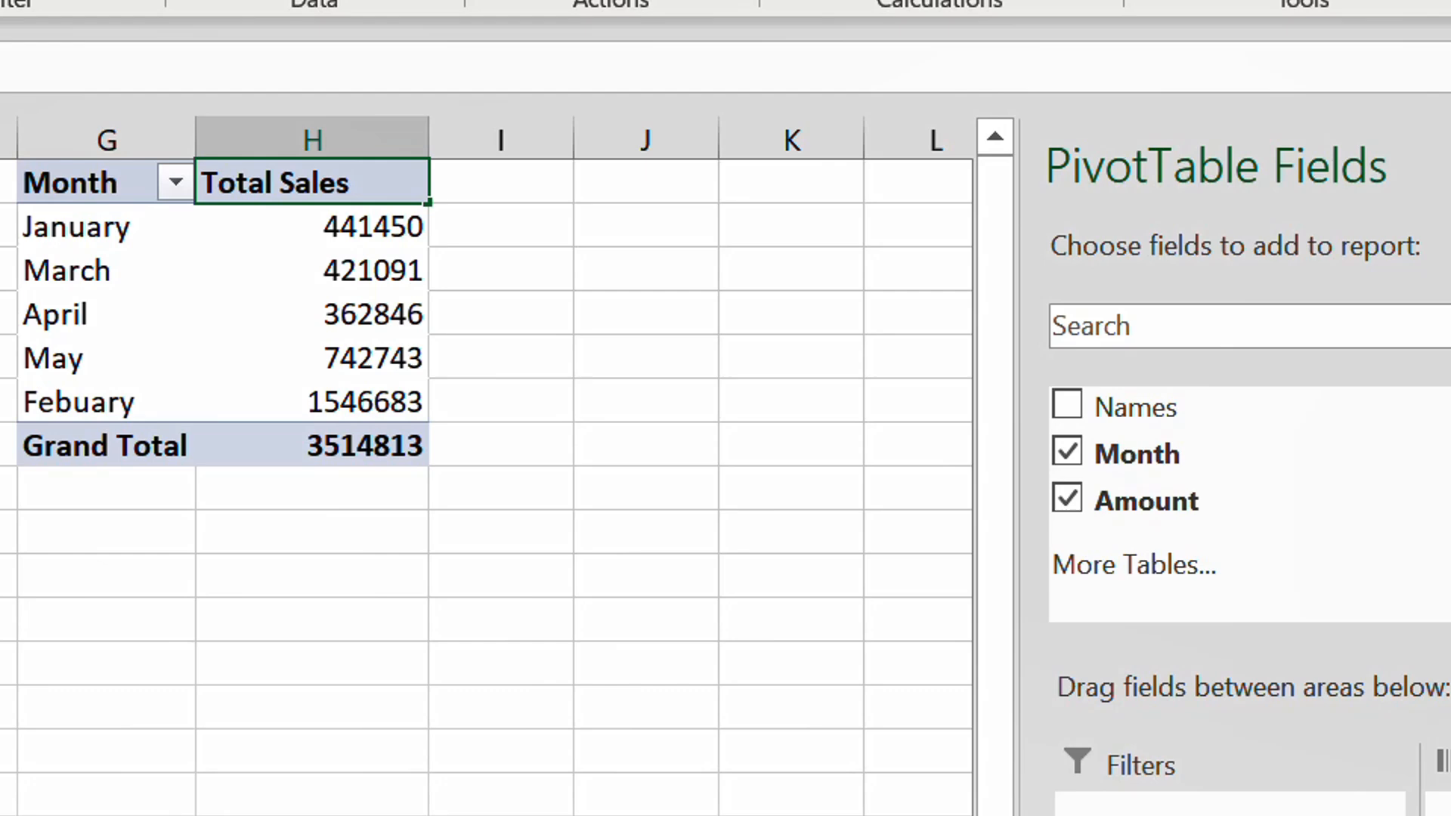
key("Return")
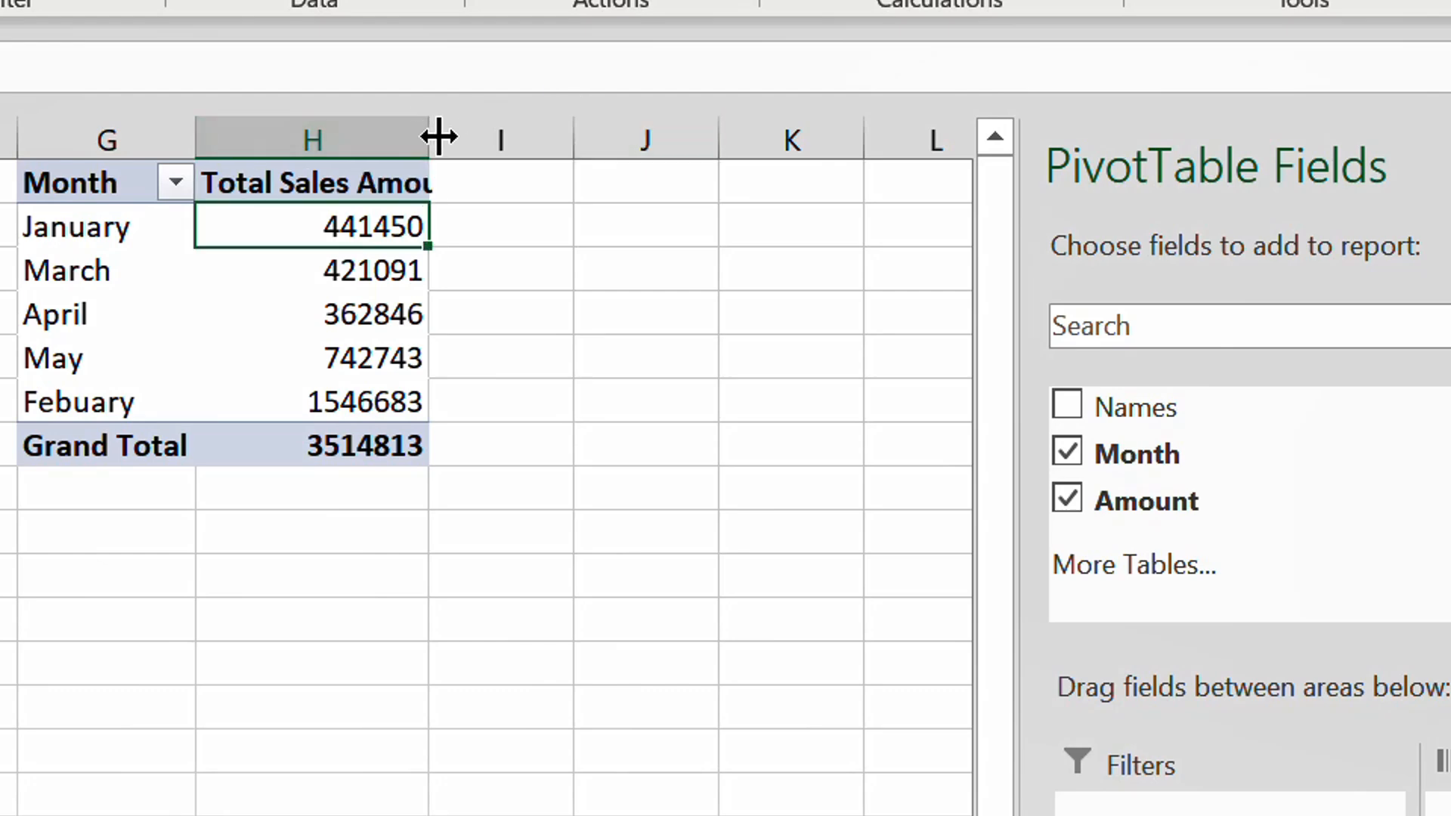
left_click_drag(438, 137, 520, 139)
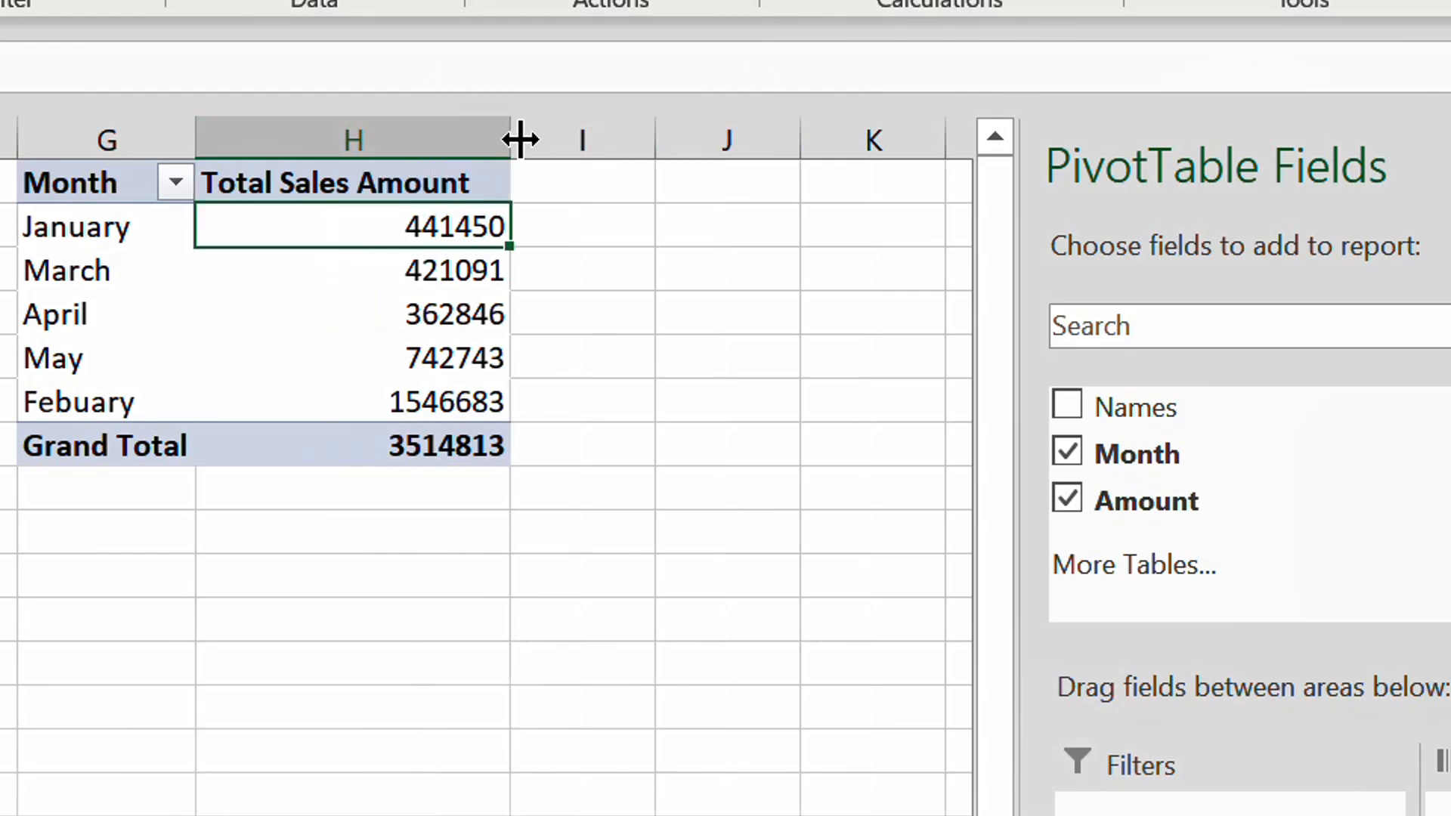
scroll(1019, 727, "down", 1)
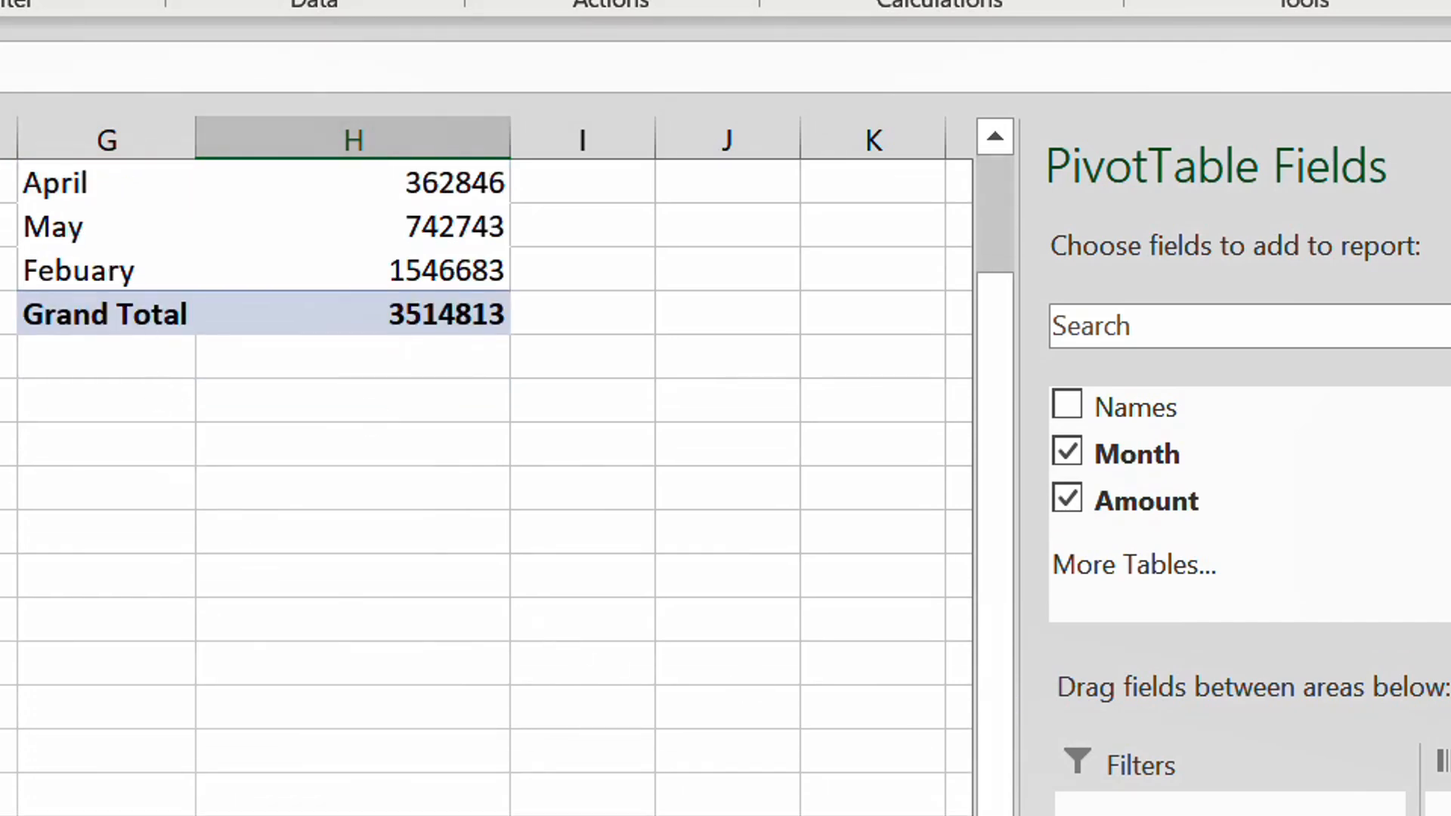
left_click(1224, 815)
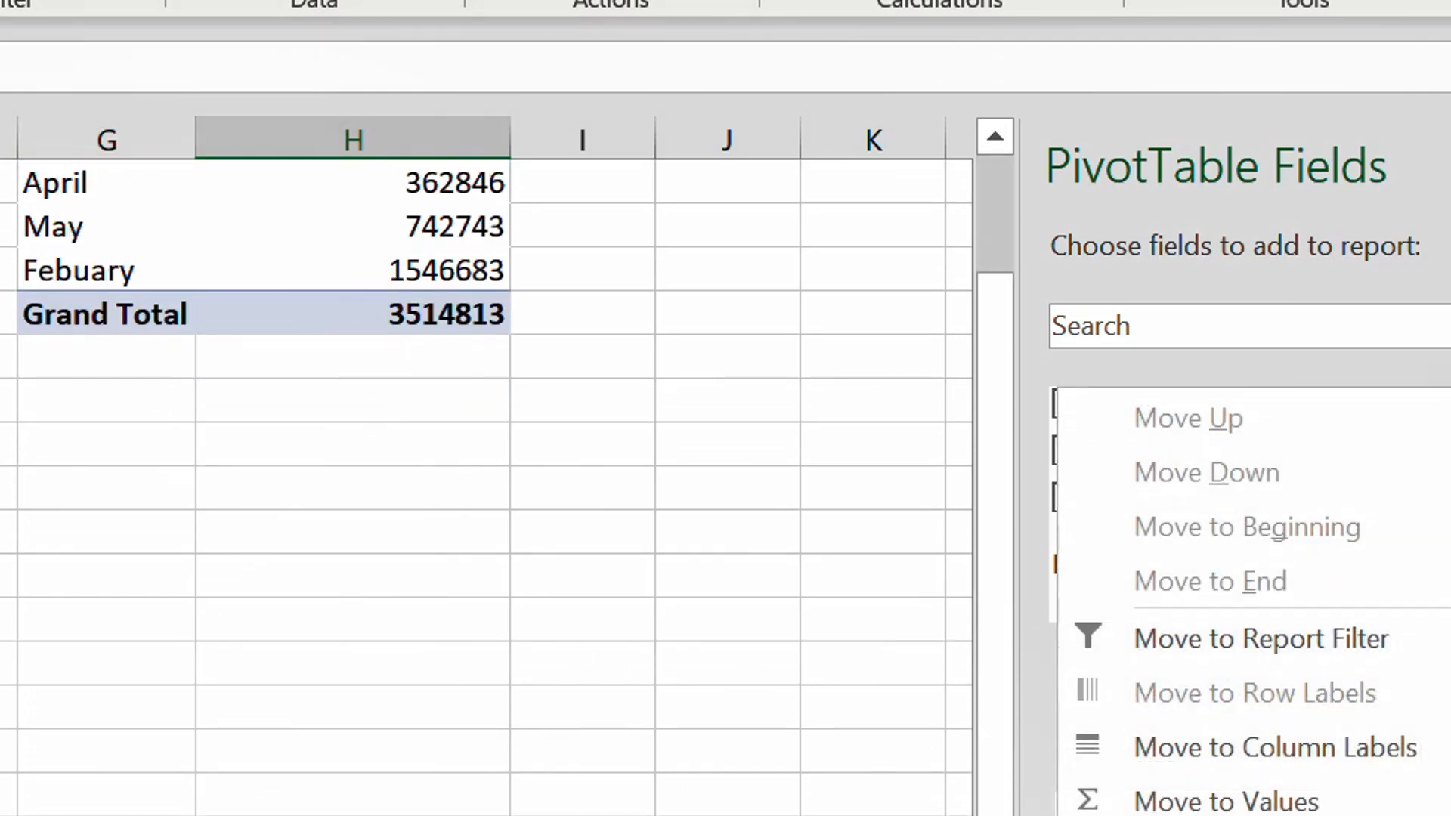
key("Escape")
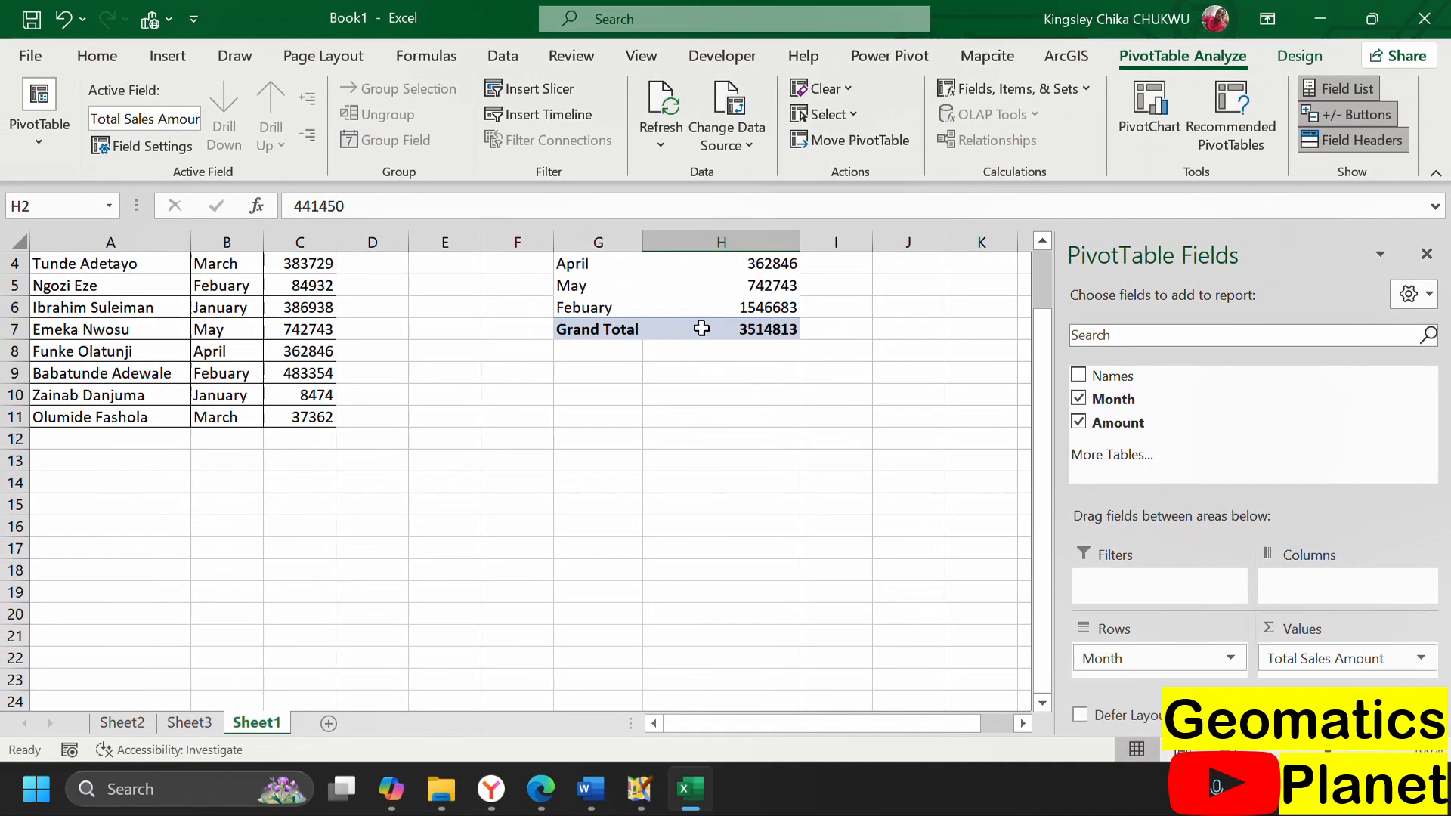
scroll(696, 324, "up", 1)
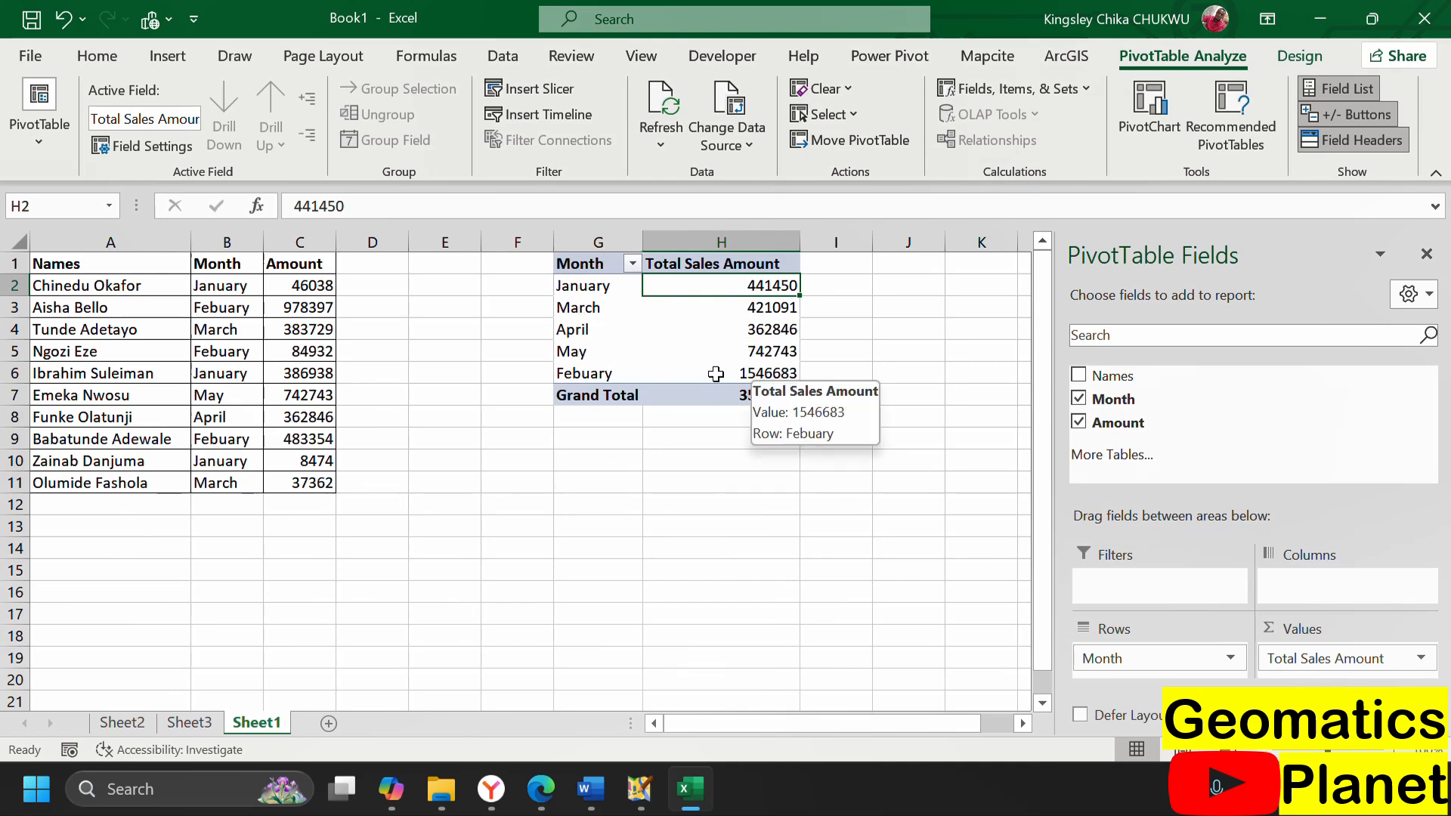
Try other PivotTable layouts by adding Names and removing and re-adding Month and Amount, ending with only Month and Amount included.
left_click(1081, 375)
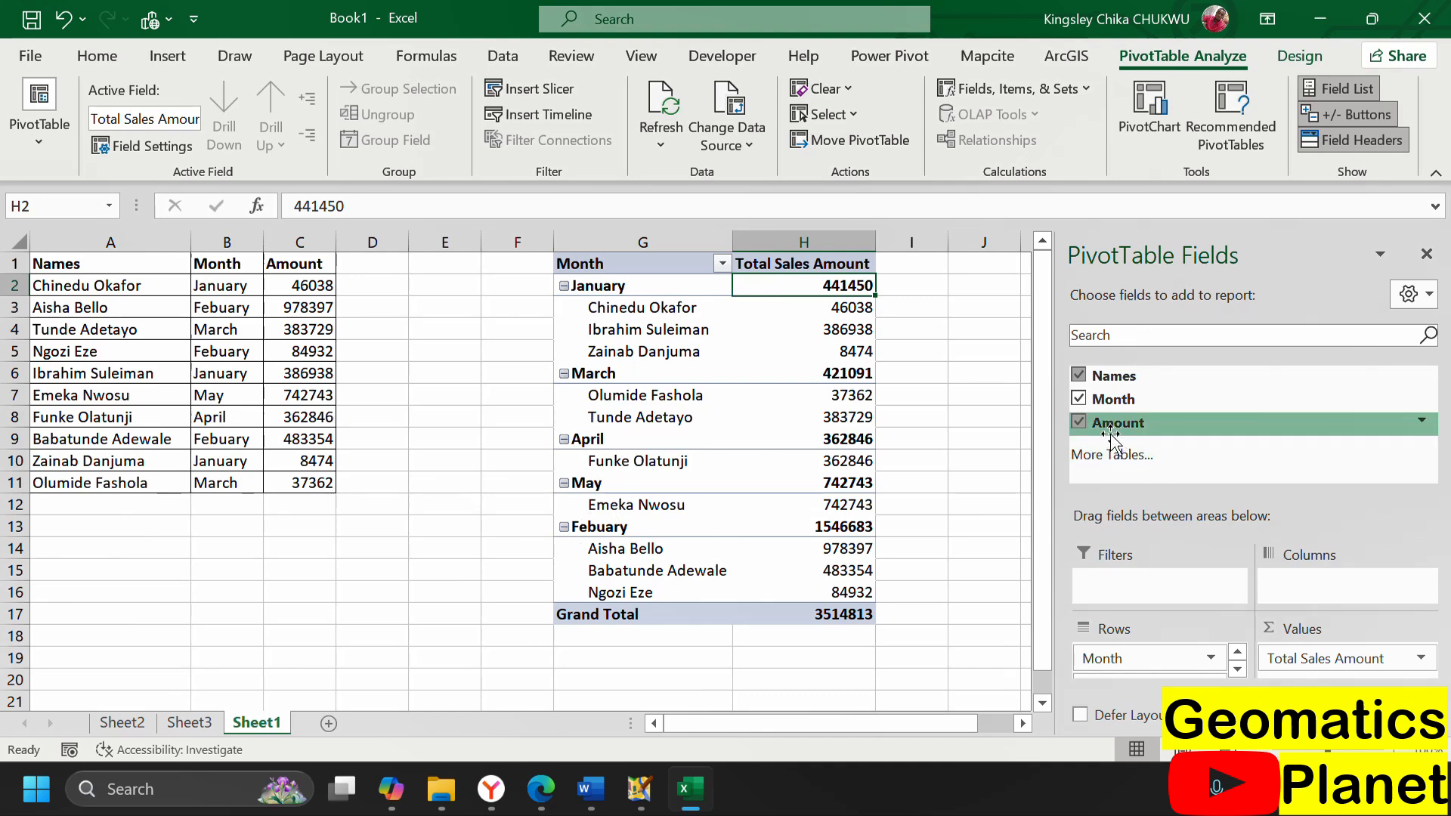
left_click(1079, 399)
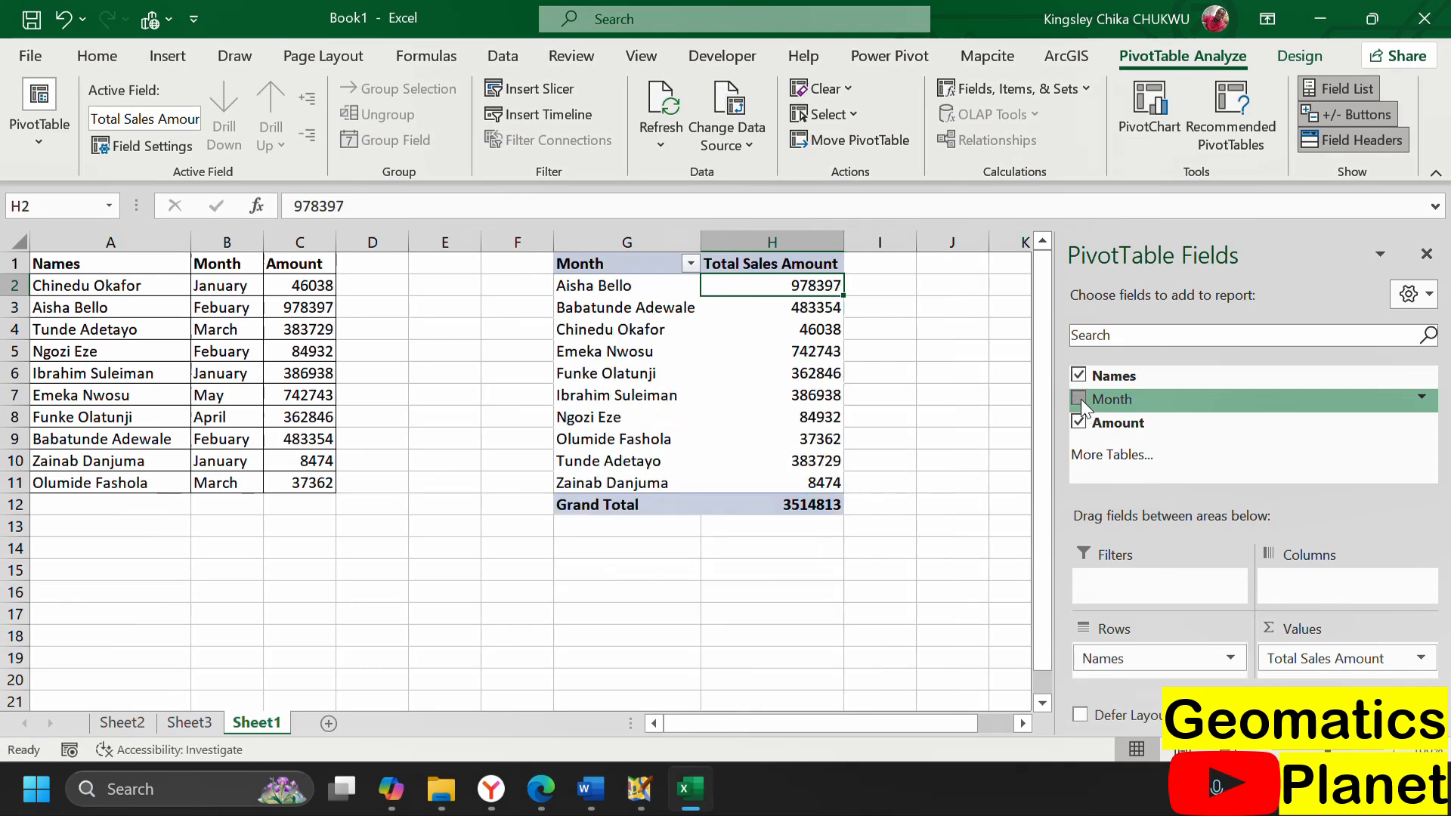
left_click(1079, 399)
left_click(1080, 423)
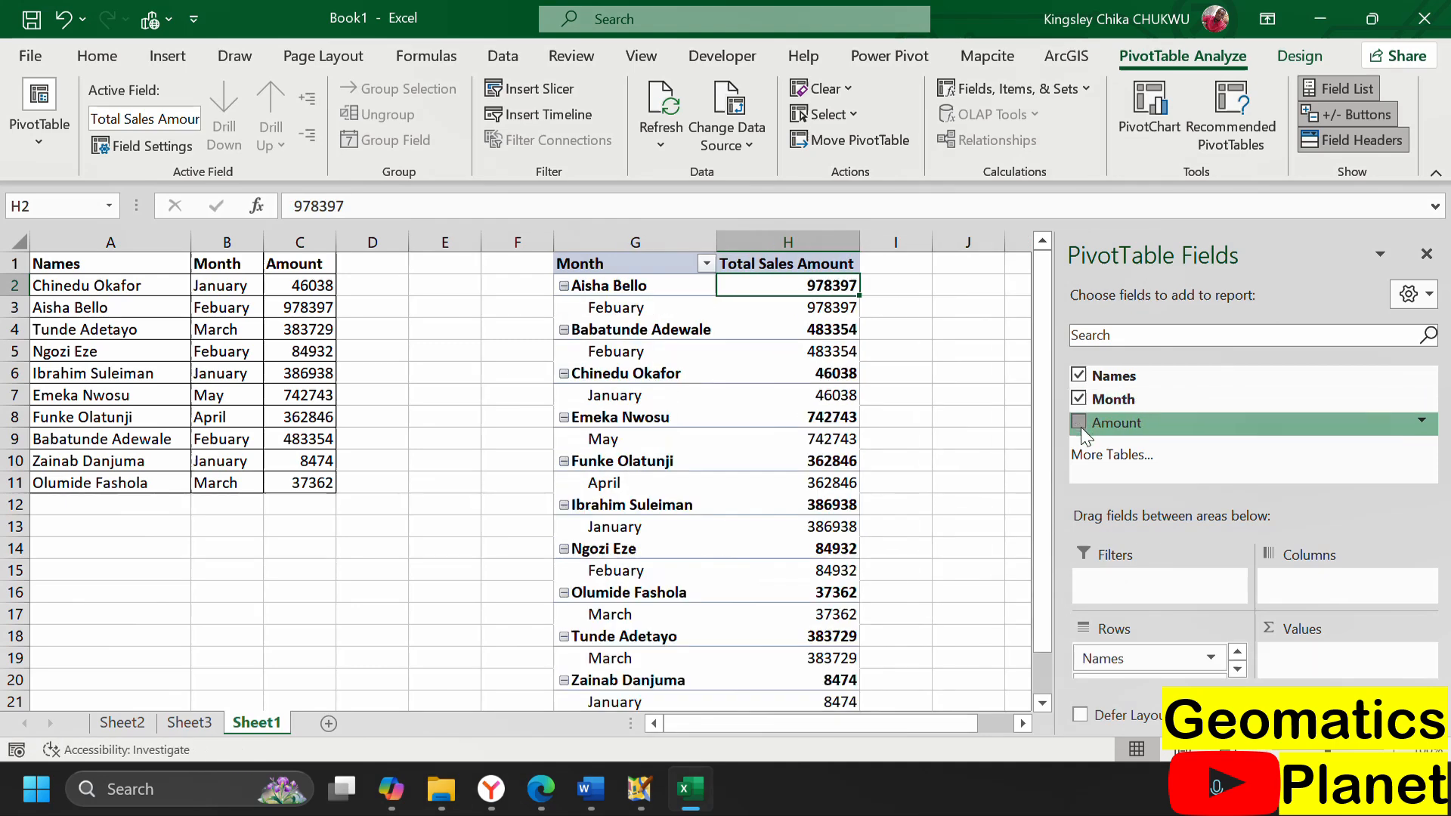
left_click(1080, 423)
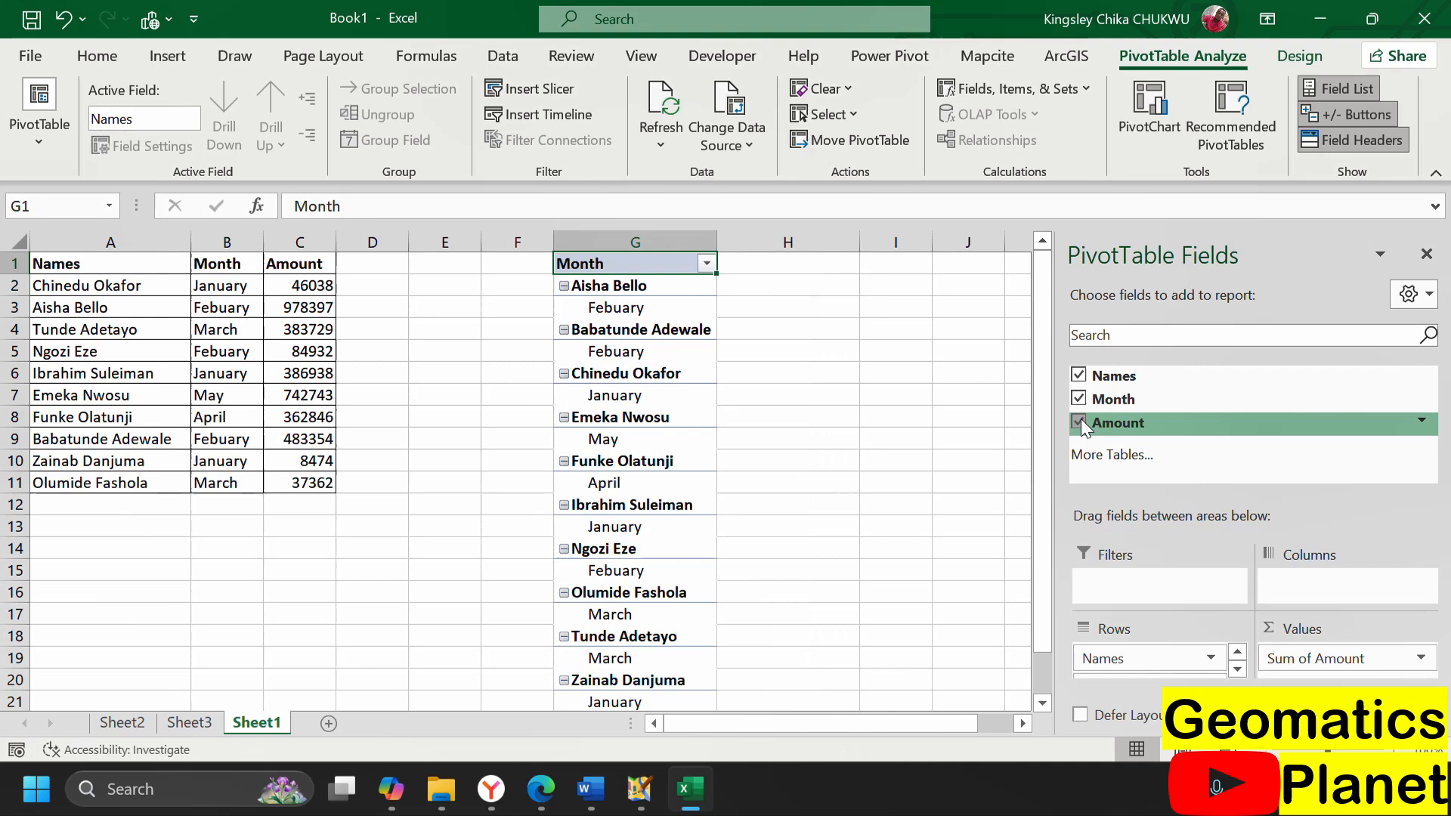
left_click(1073, 378)
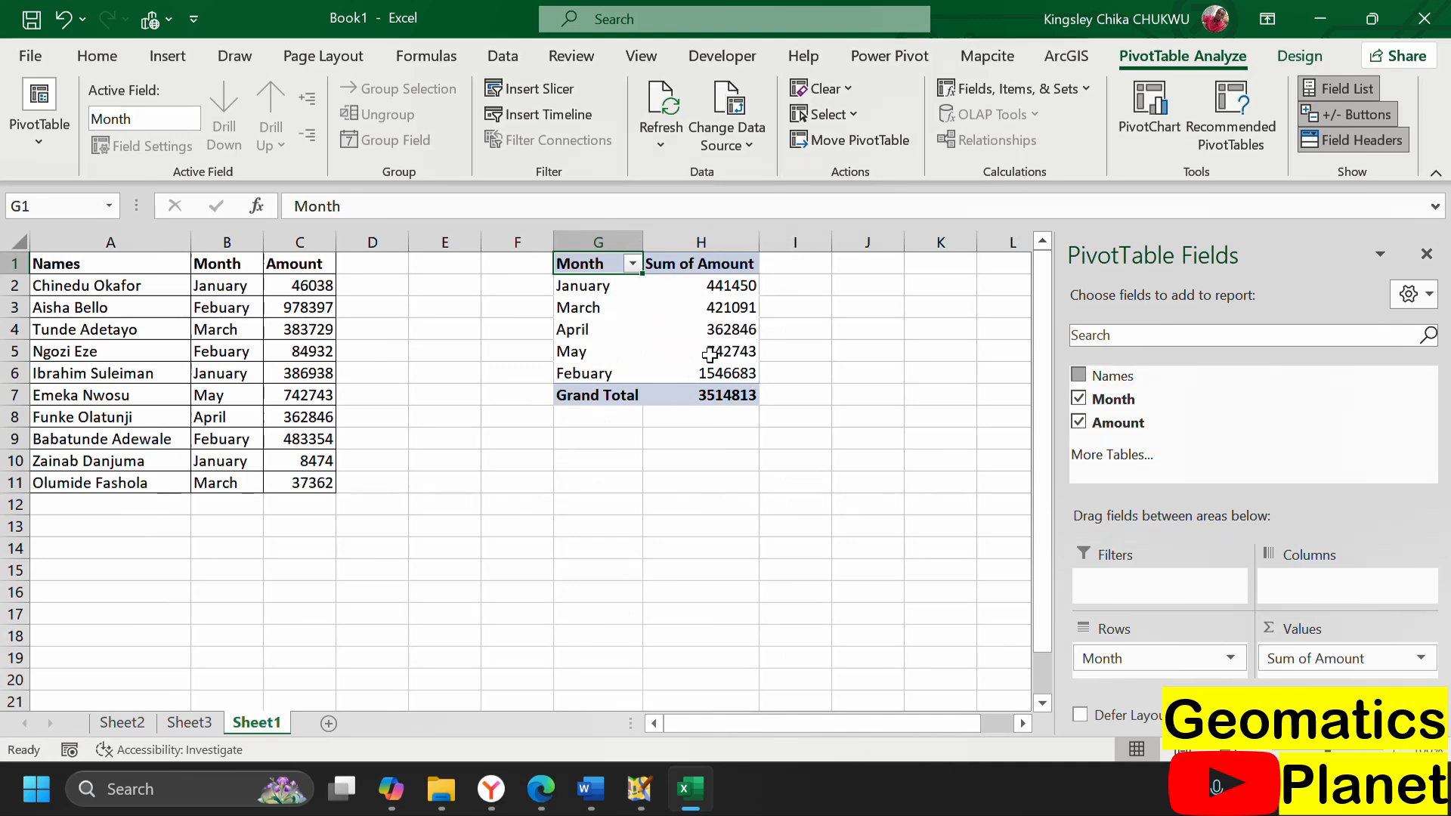
mouse_move(708, 354)
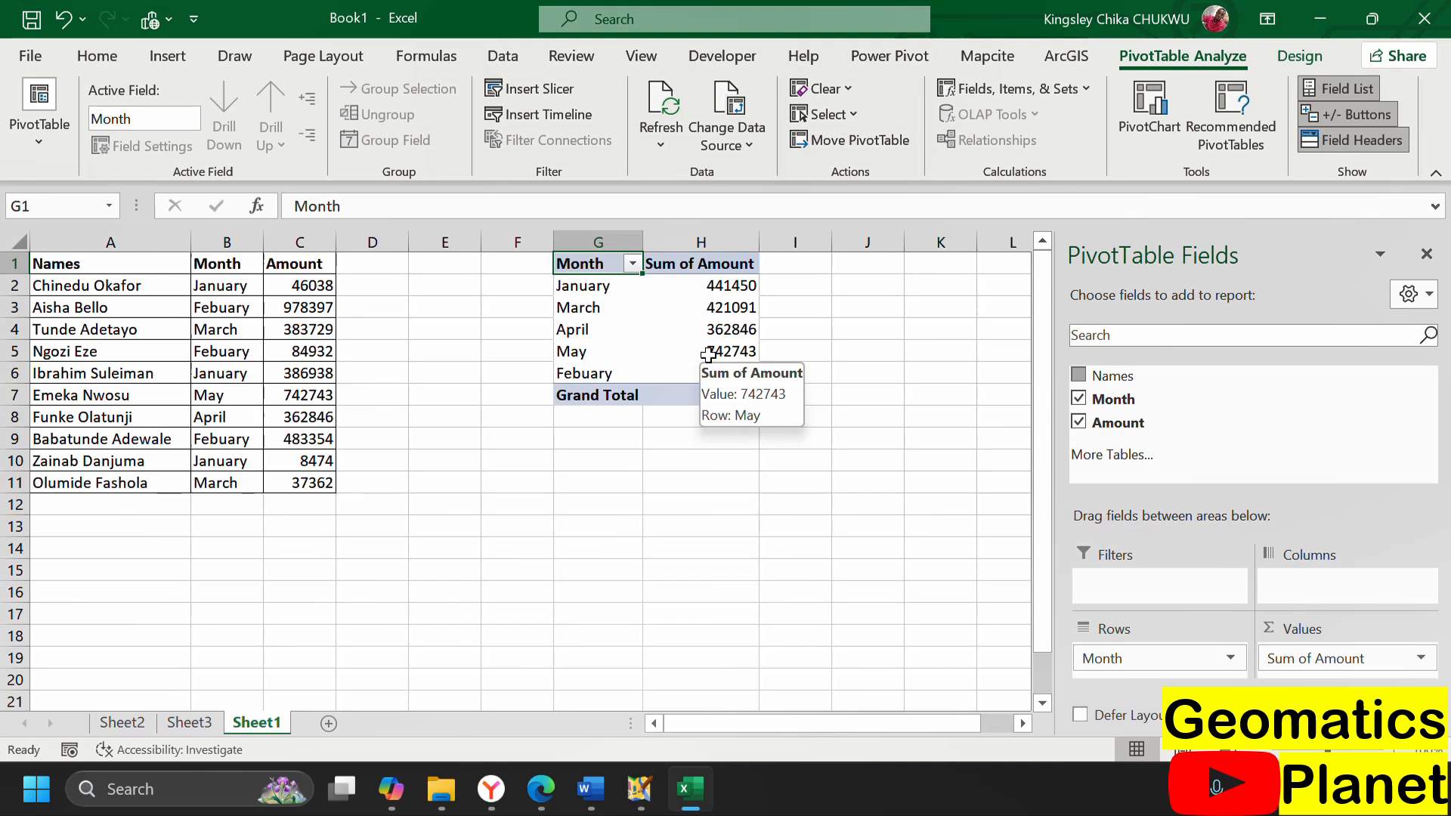
left_click(137, 119)
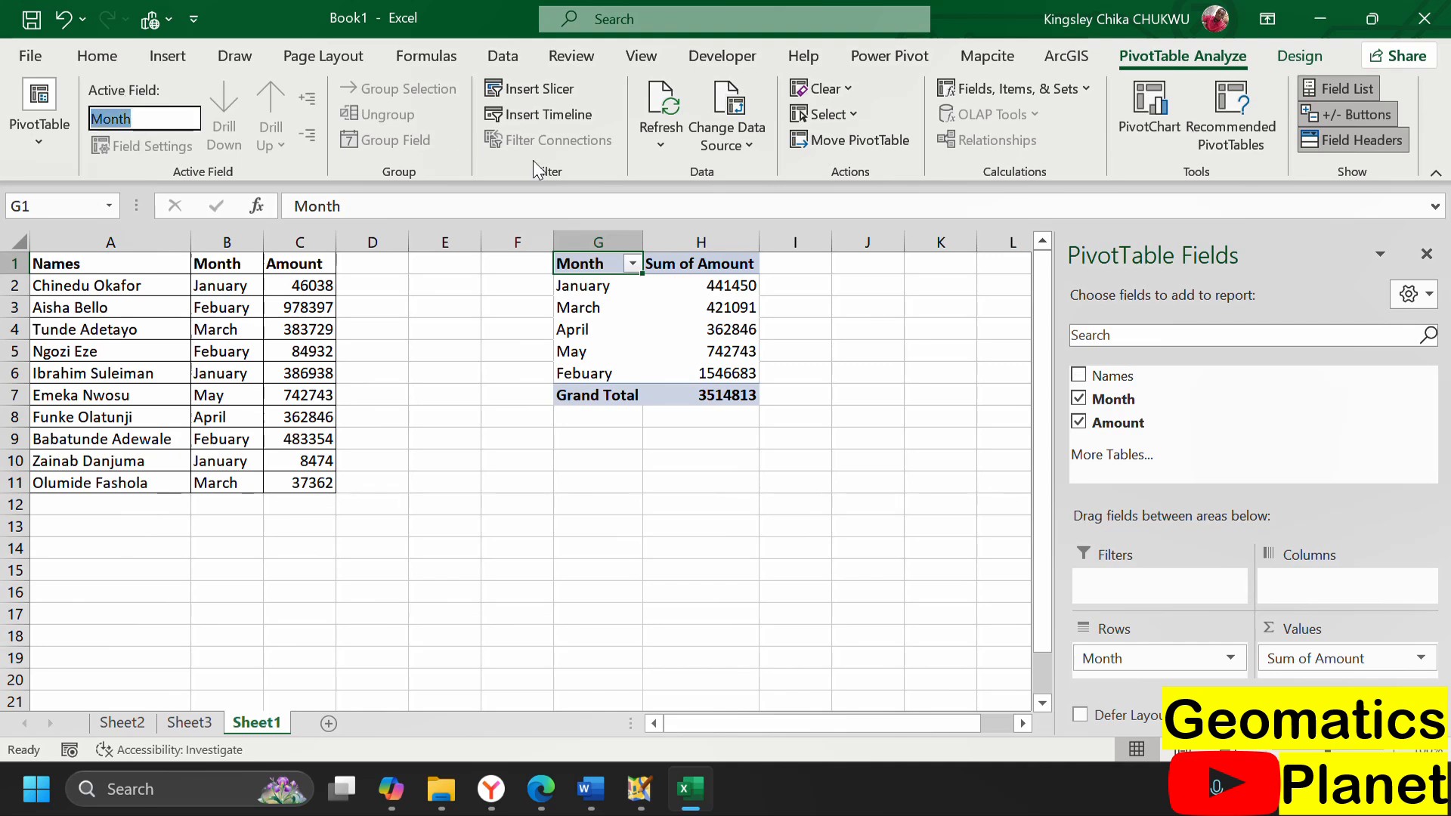
left_click(680, 262)
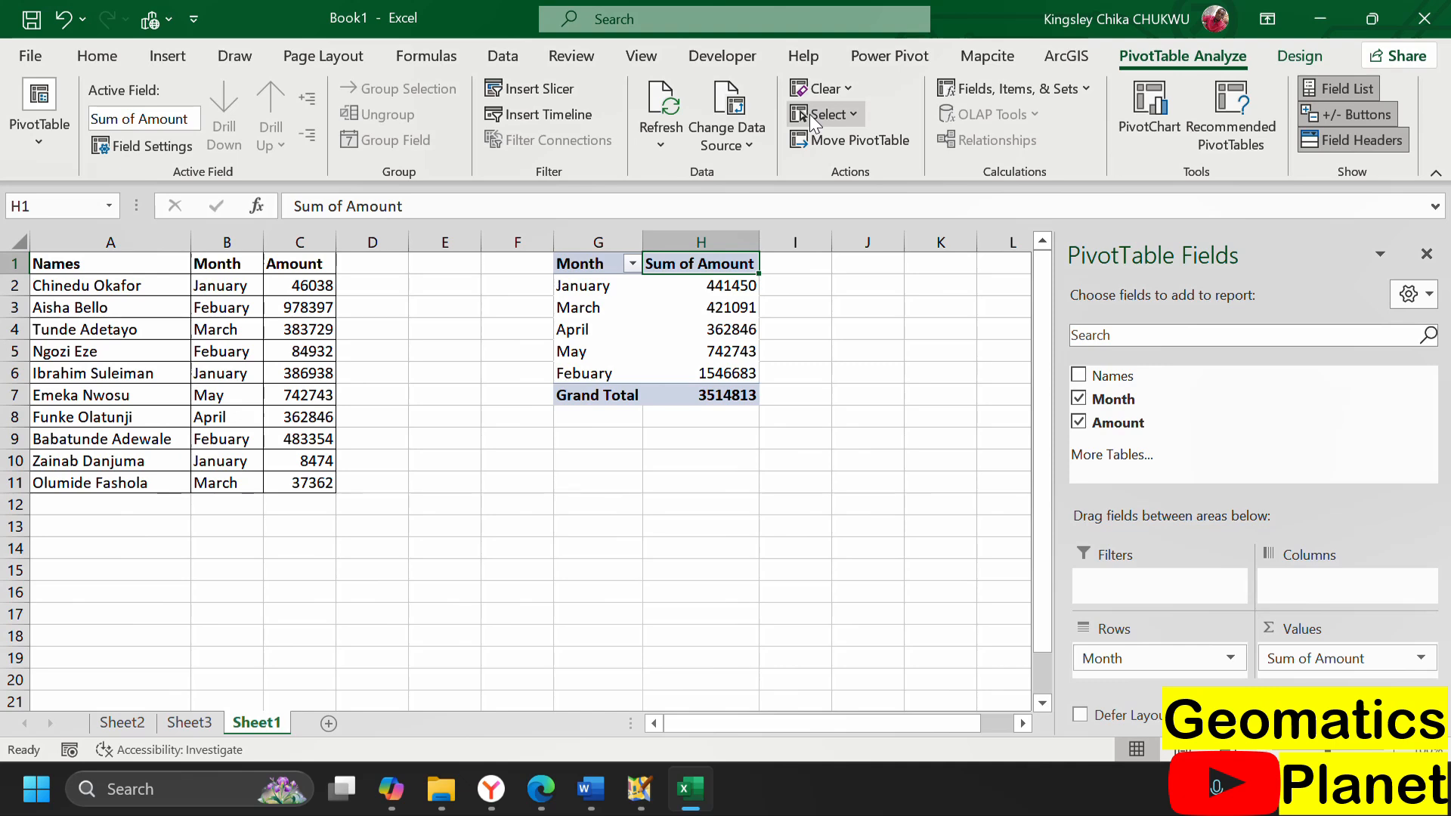
left_click(660, 143)
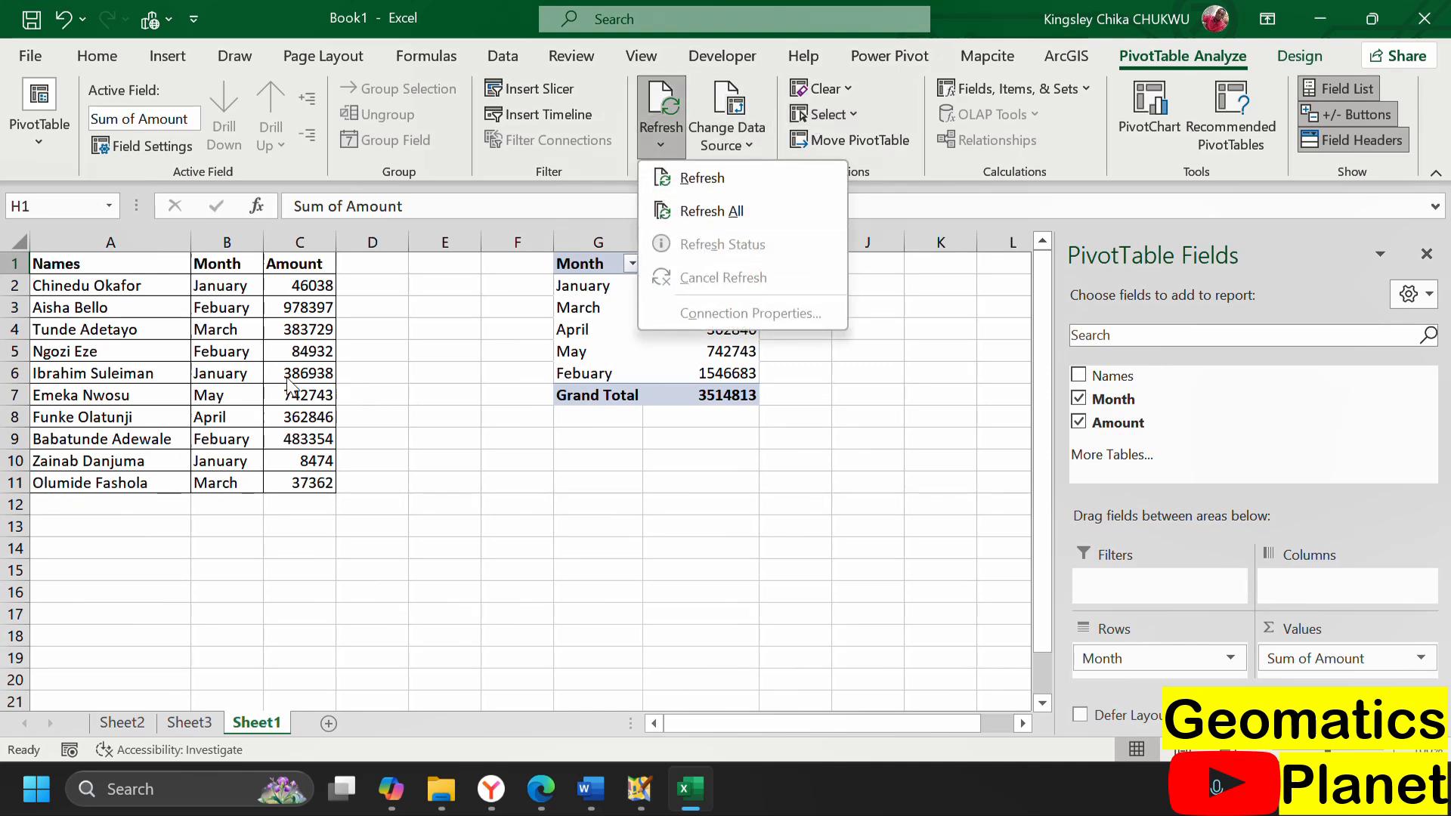
left_click(416, 406)
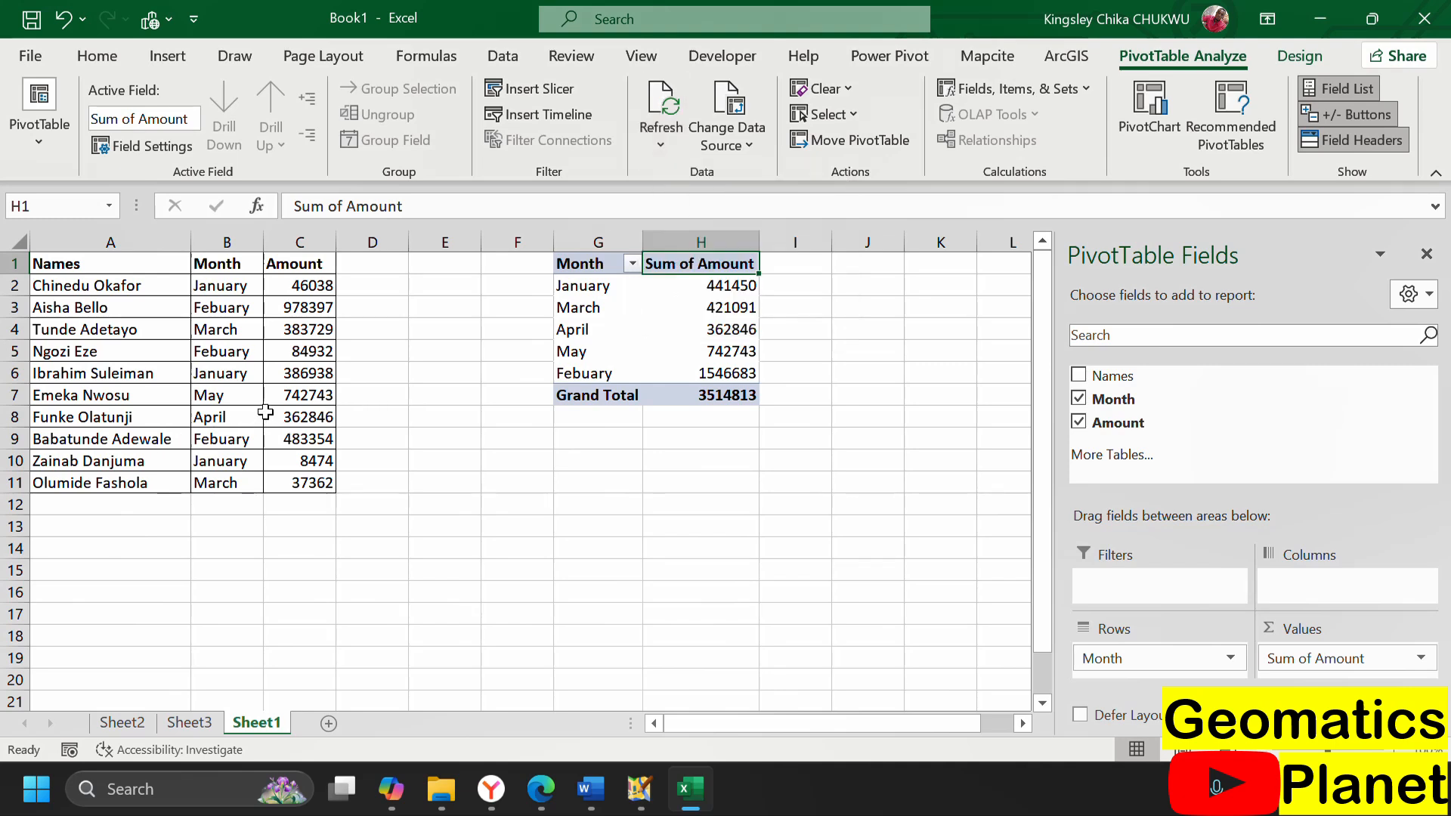
Change the source amount in C10 to 10000.
left_click(304, 467)
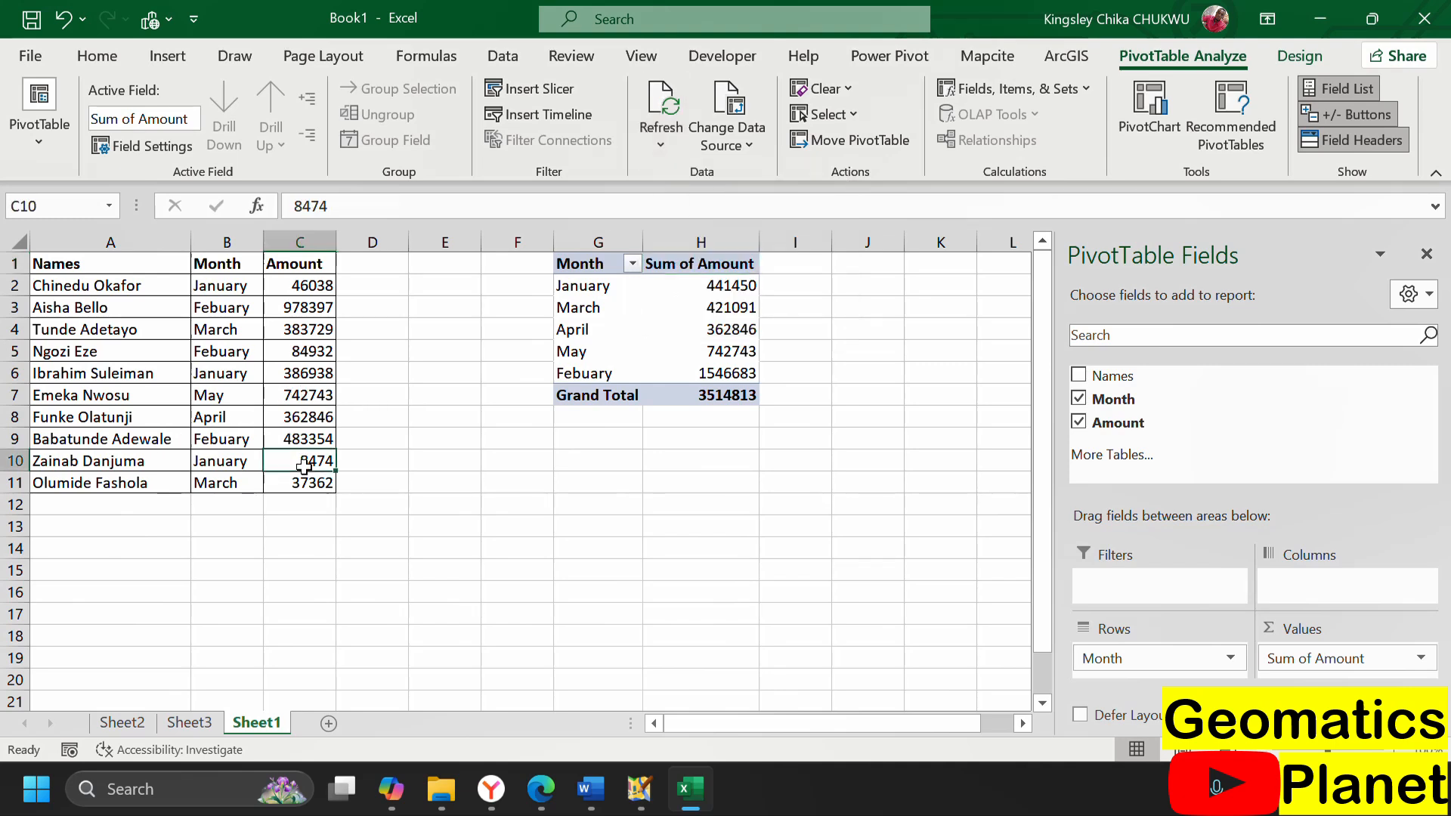
type("10000")
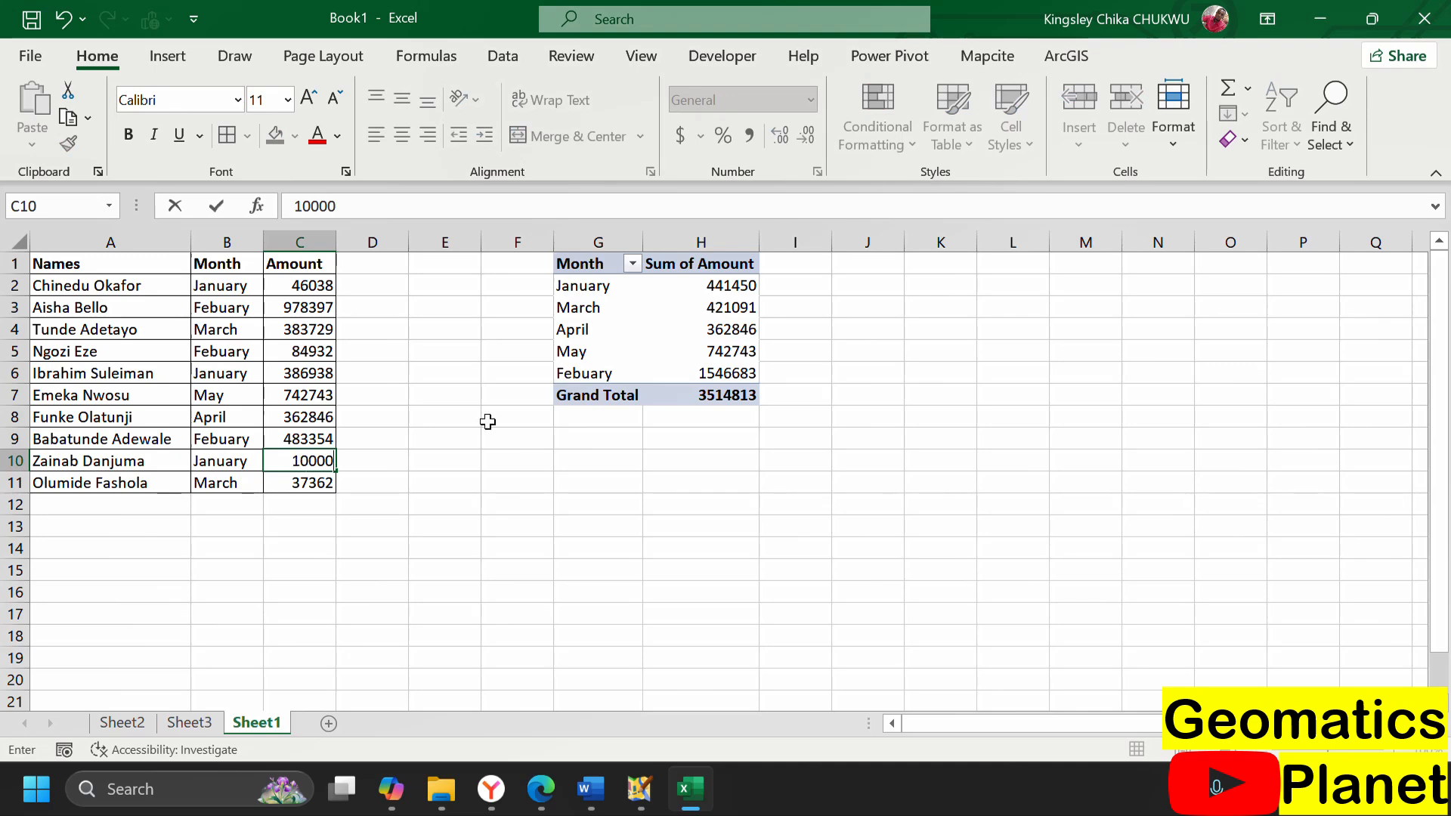
key("Return")
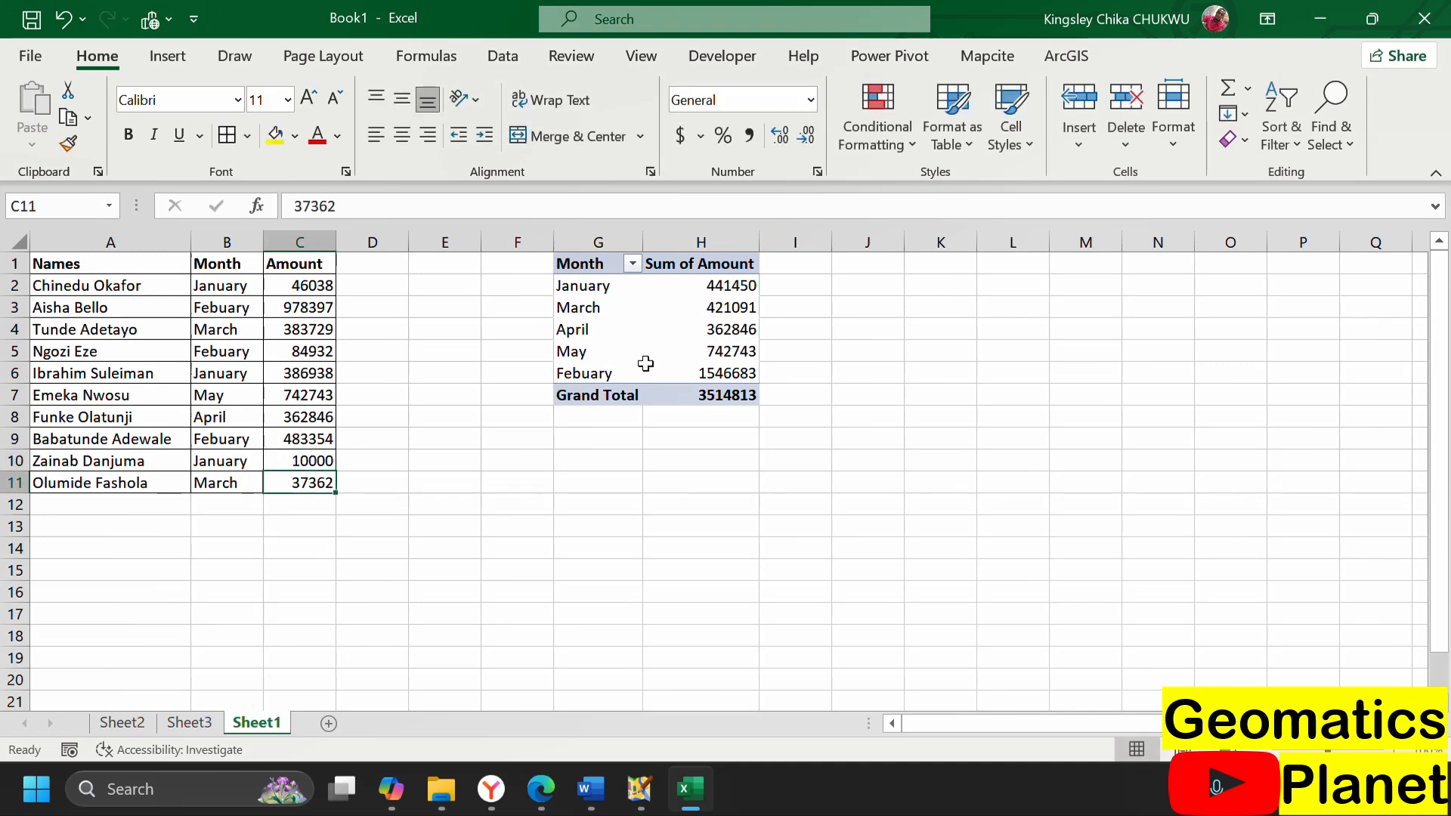
Refresh the PivotTable with the changed source data, and refresh all data sources in the workbook.
left_click(627, 305)
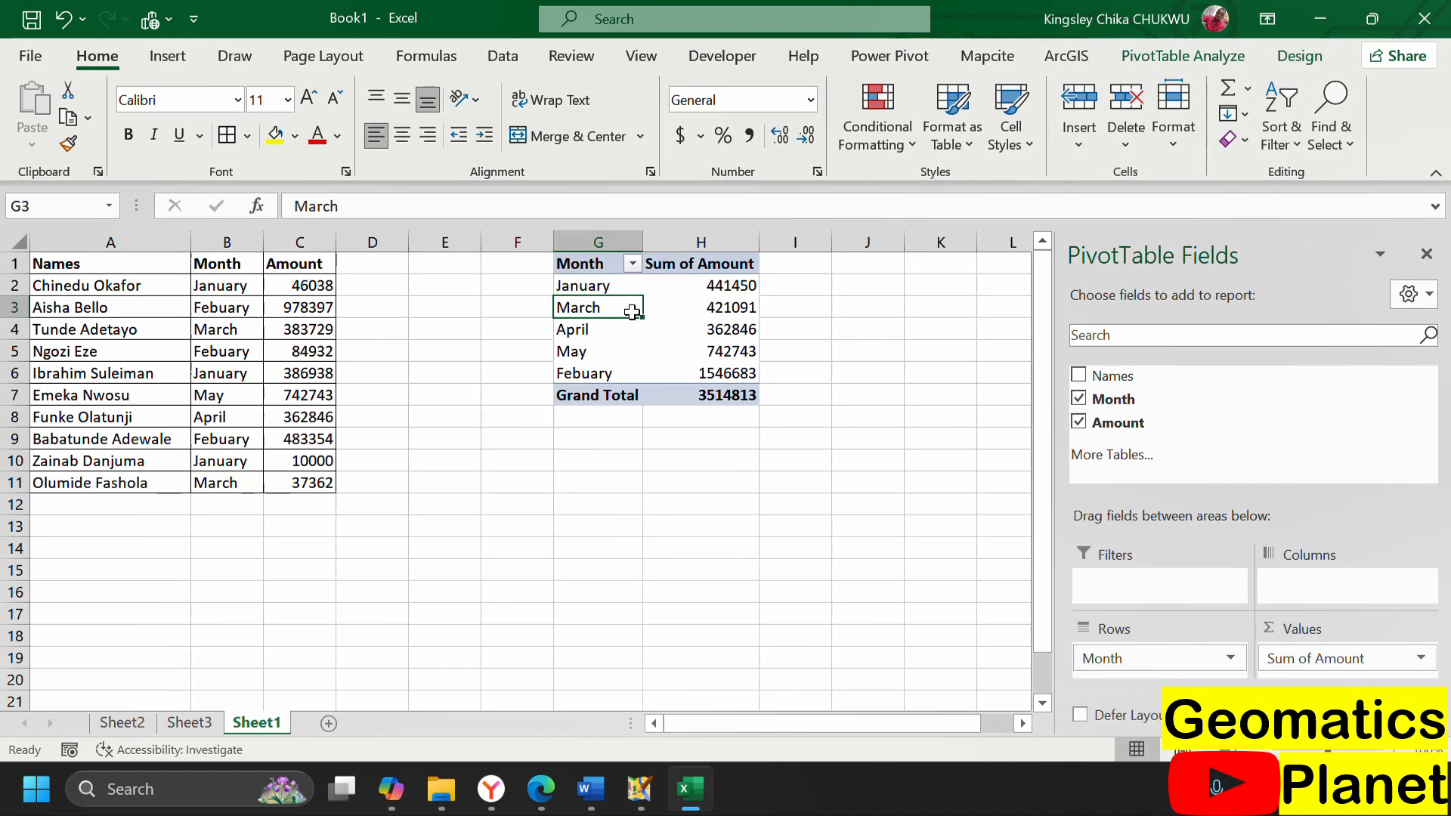
left_click(1132, 57)
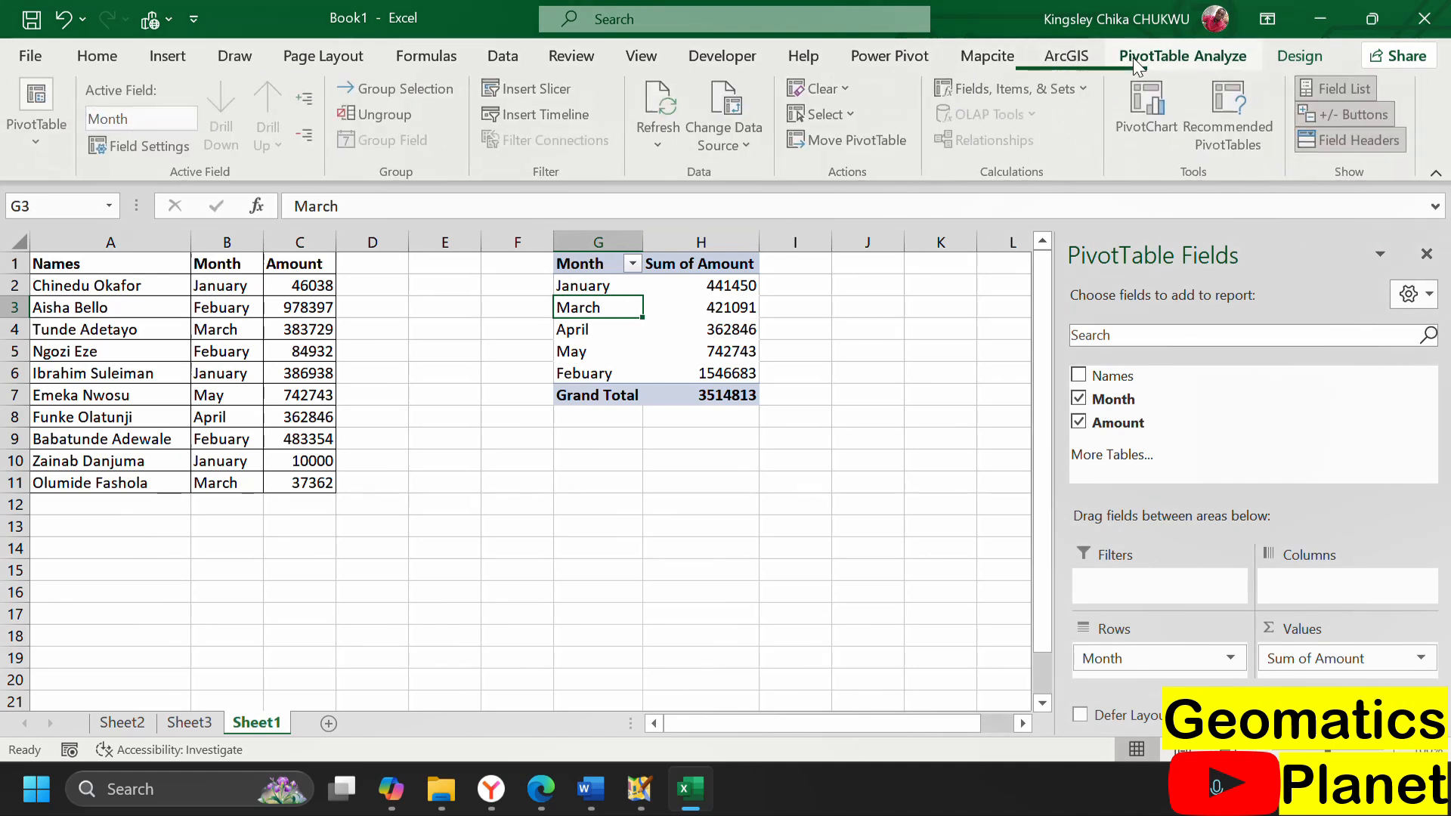
left_click(661, 110)
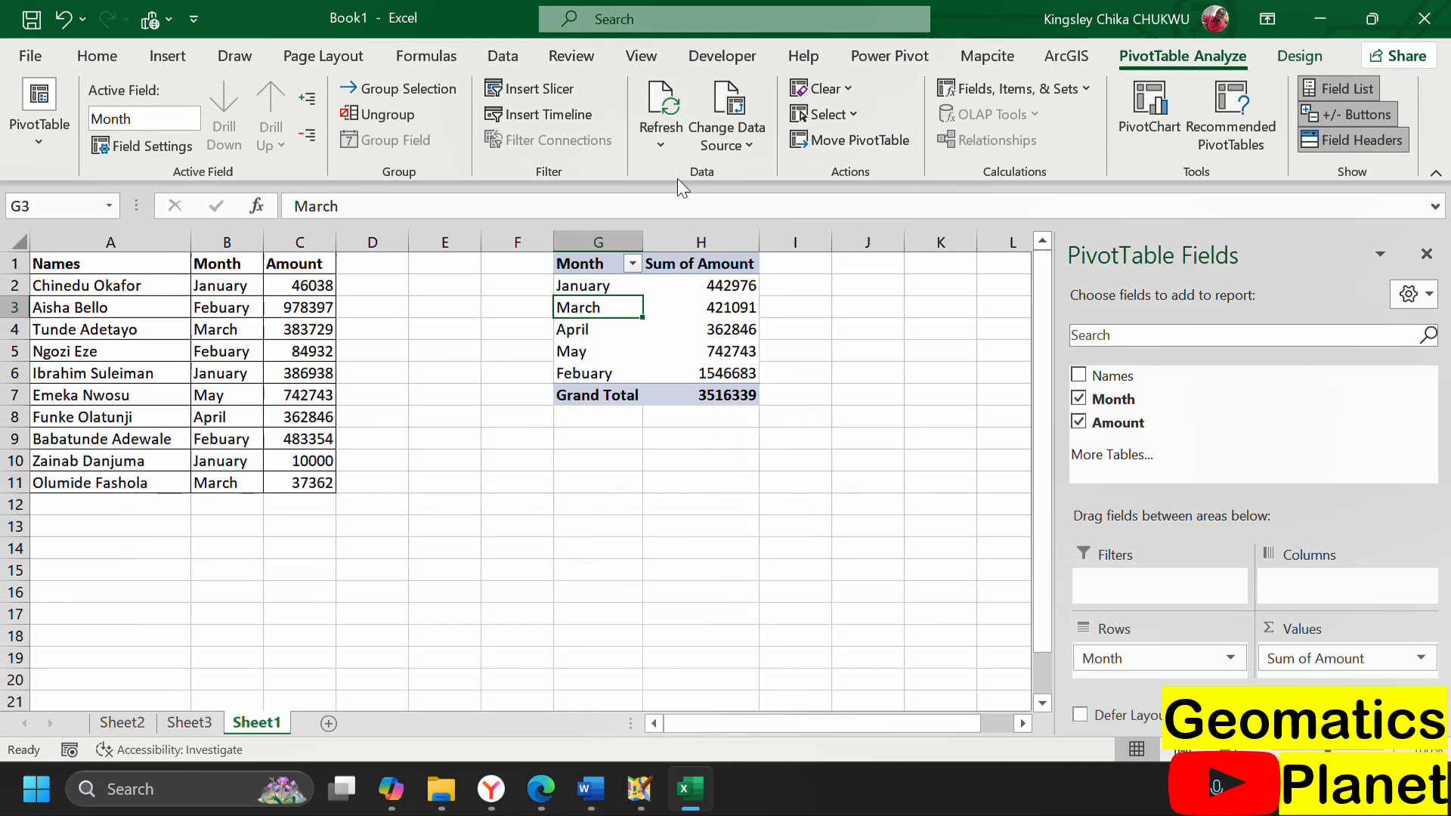
left_click(662, 142)
left_click(660, 216)
left_click(1412, 295)
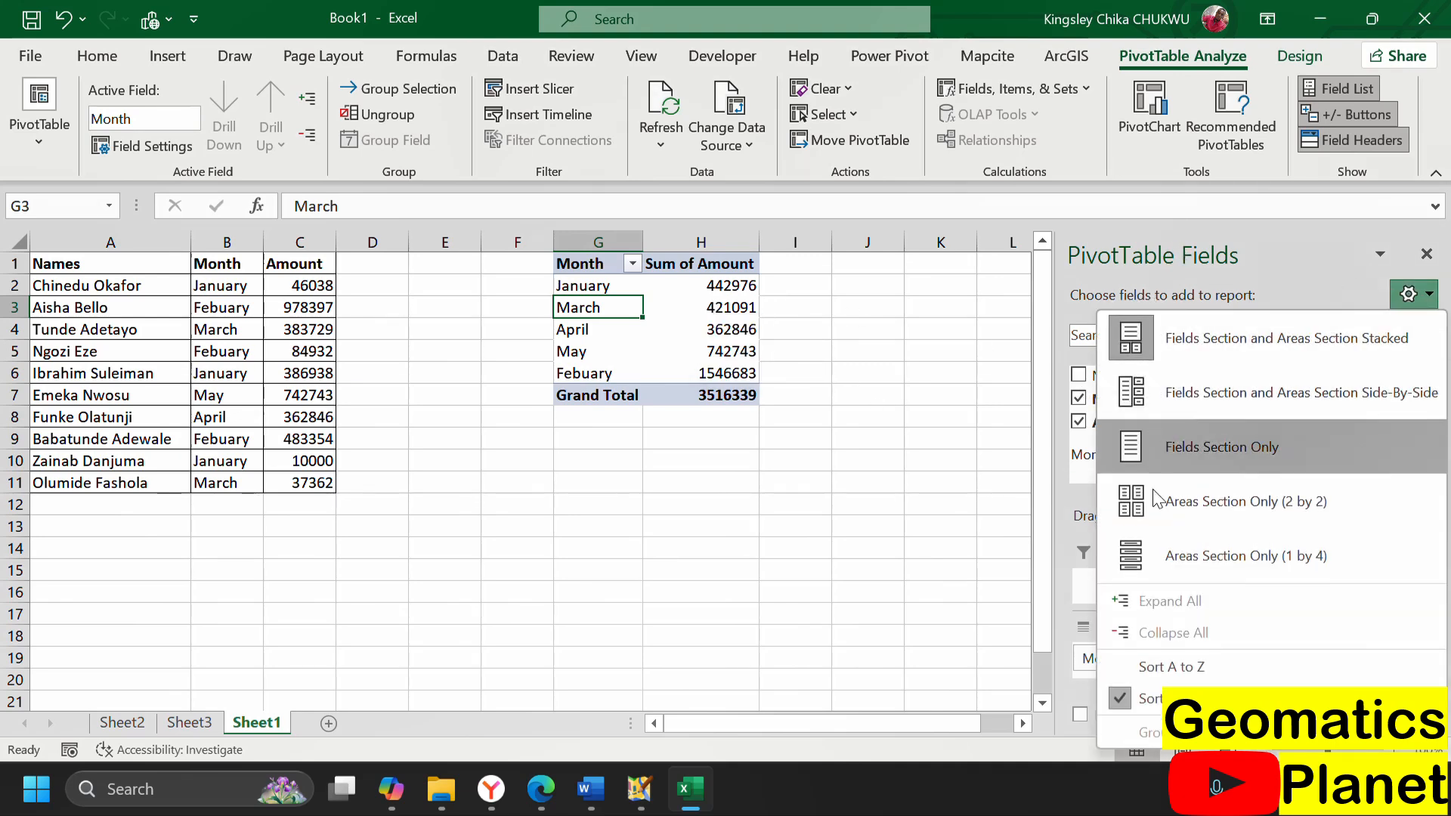
left_click(923, 529)
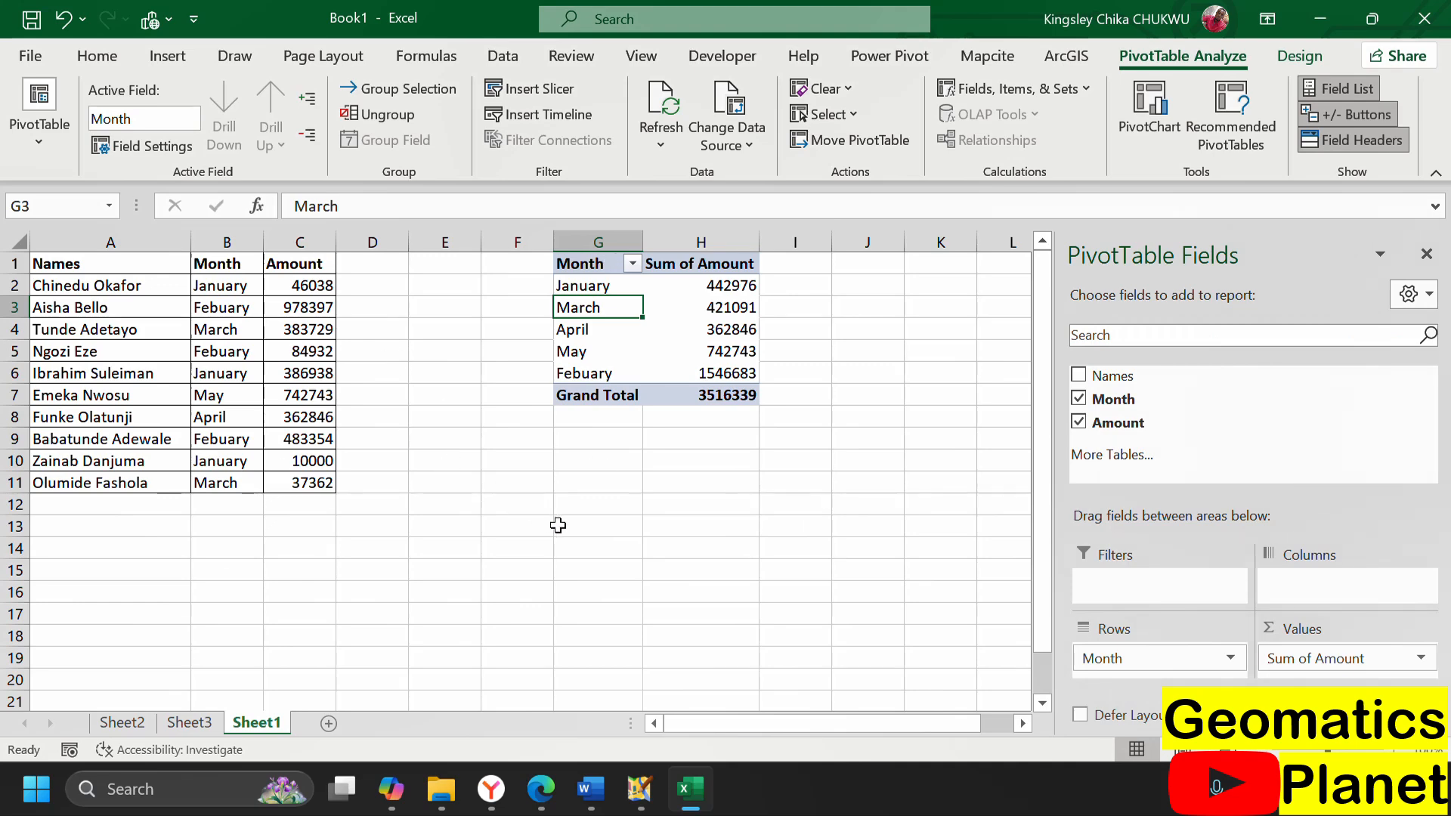
left_click(659, 545)
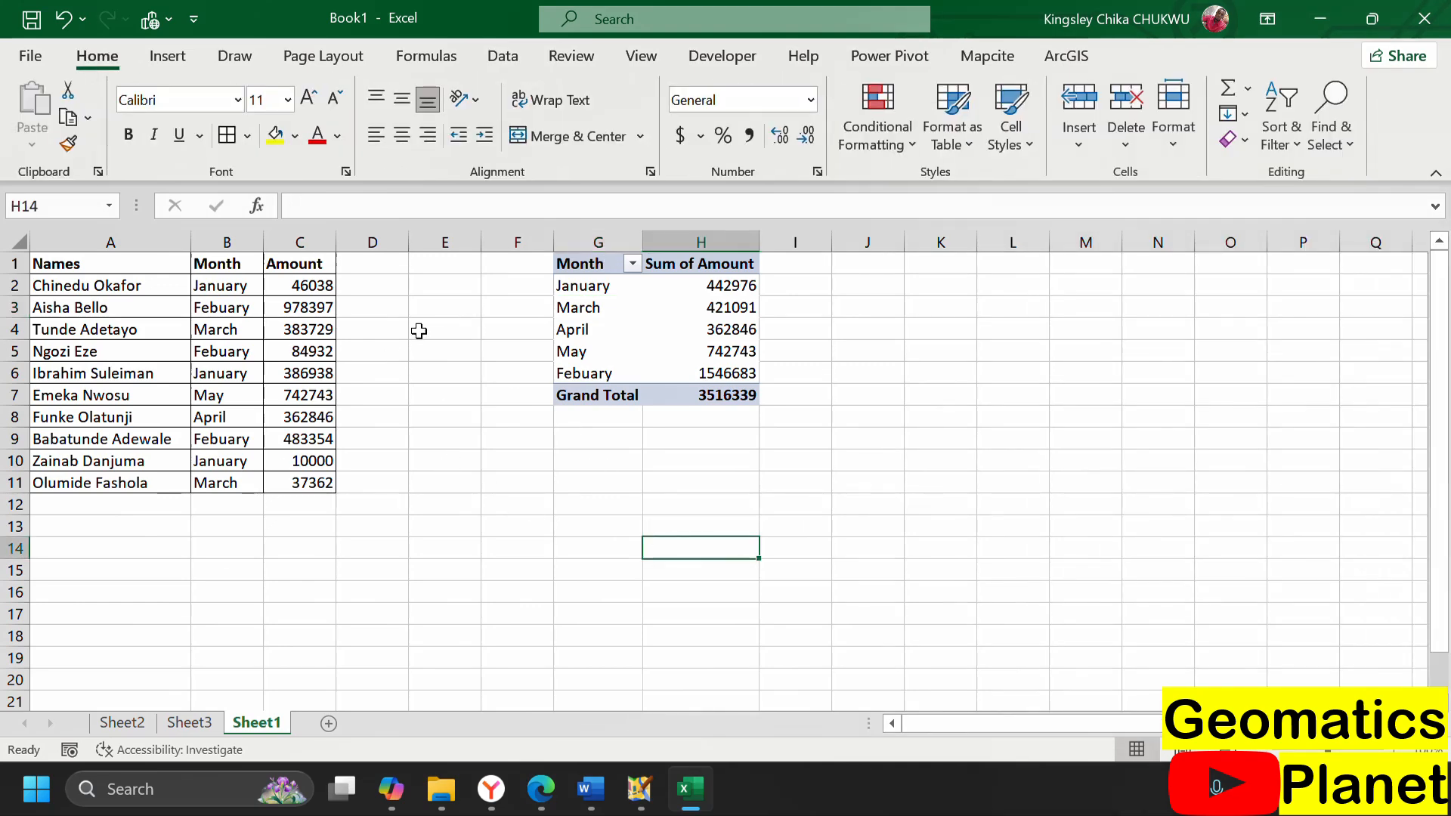